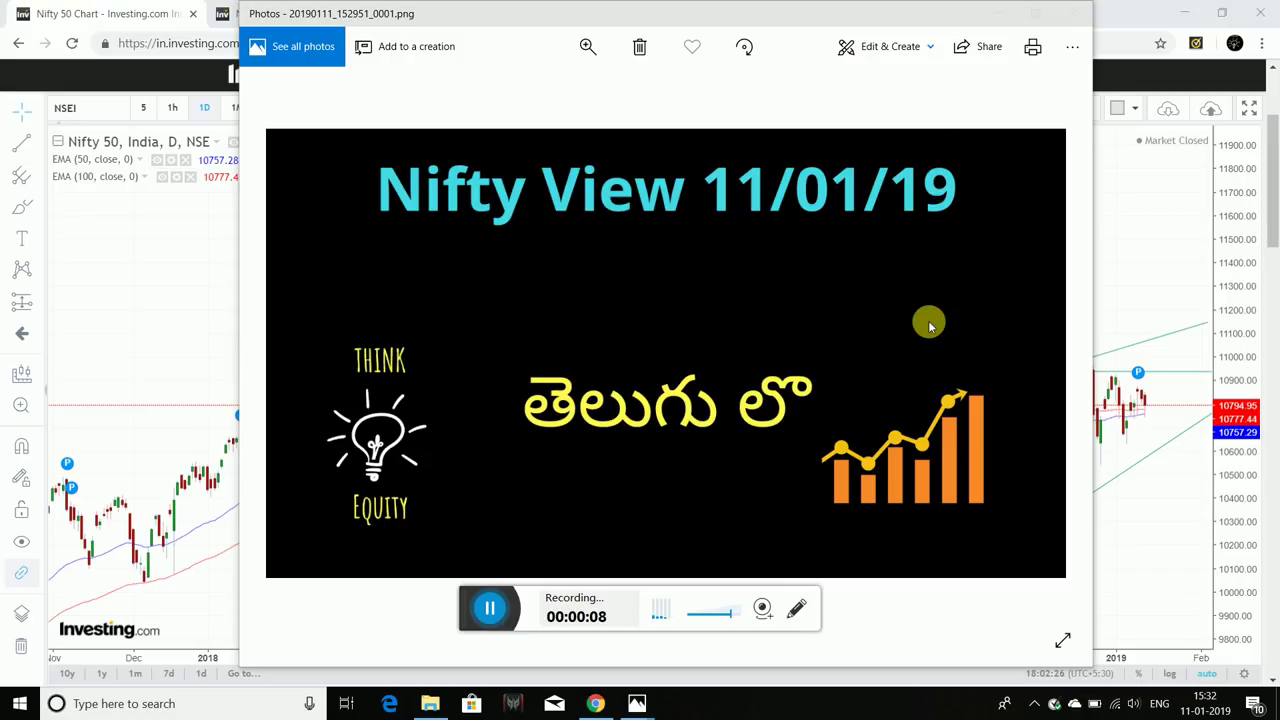
# - Put away the title image and shift the daily Nifty 50 chart to leave more room after the latest candles
pyautogui.click(1000, 13)
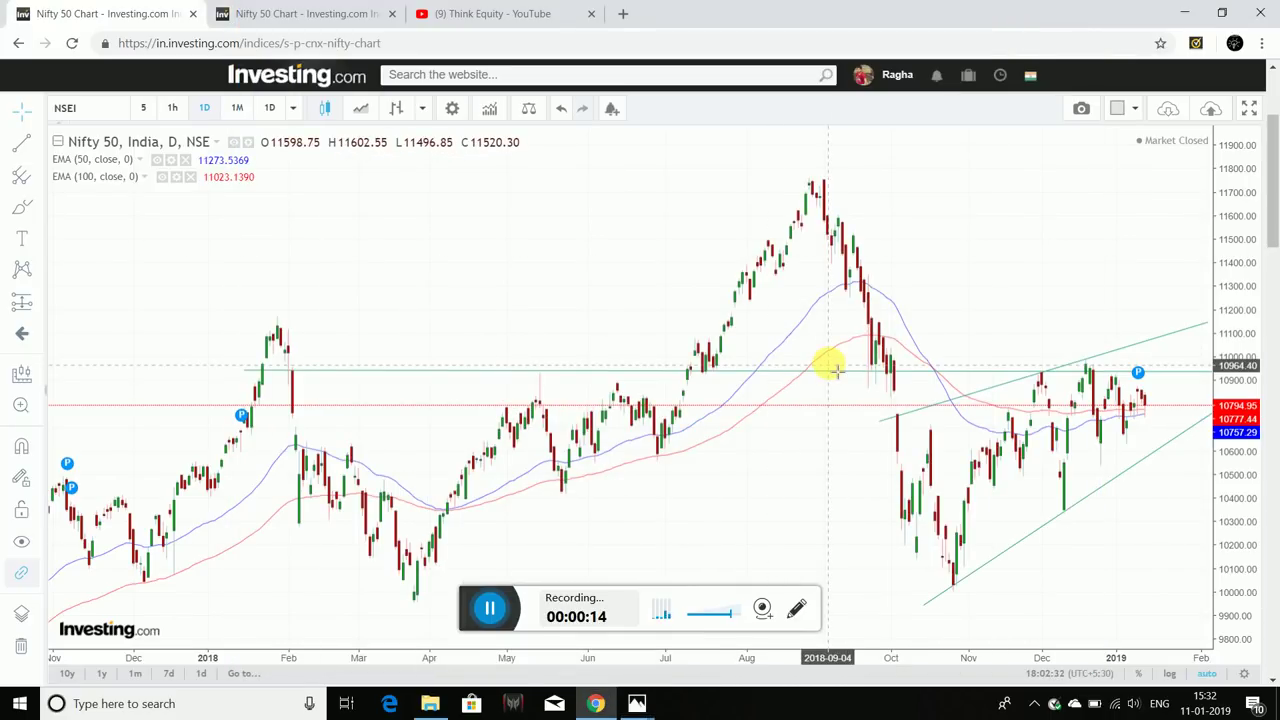
pyautogui.press('Right')
pyautogui.press('Right')
pyautogui.press('Right')
pyautogui.press('Right')
pyautogui.press('Right')
pyautogui.press('Right')
pyautogui.press('Right')
pyautogui.press('Right')
pyautogui.press('Right')
pyautogui.press('Right')
pyautogui.press('Right')
pyautogui.press('Right')
pyautogui.press('Right')
pyautogui.press('Right')
pyautogui.press('Right')
pyautogui.press('Right')
pyautogui.press('Right')
pyautogui.press('Right')
pyautogui.press('Right')
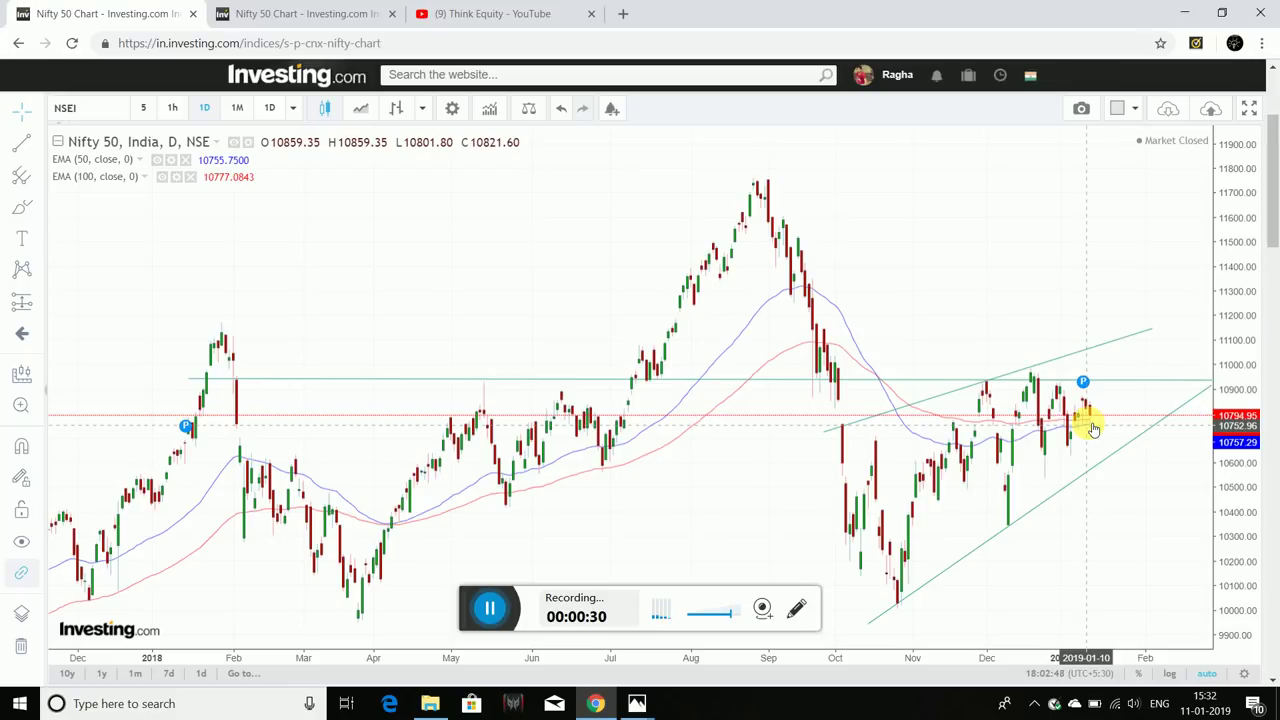
# - Examine the recent trendlines up close in Nifty 04 Jan.png in Photos and compare them with the daily Nifty 50 chart in Chrome
pyautogui.click(637, 703)
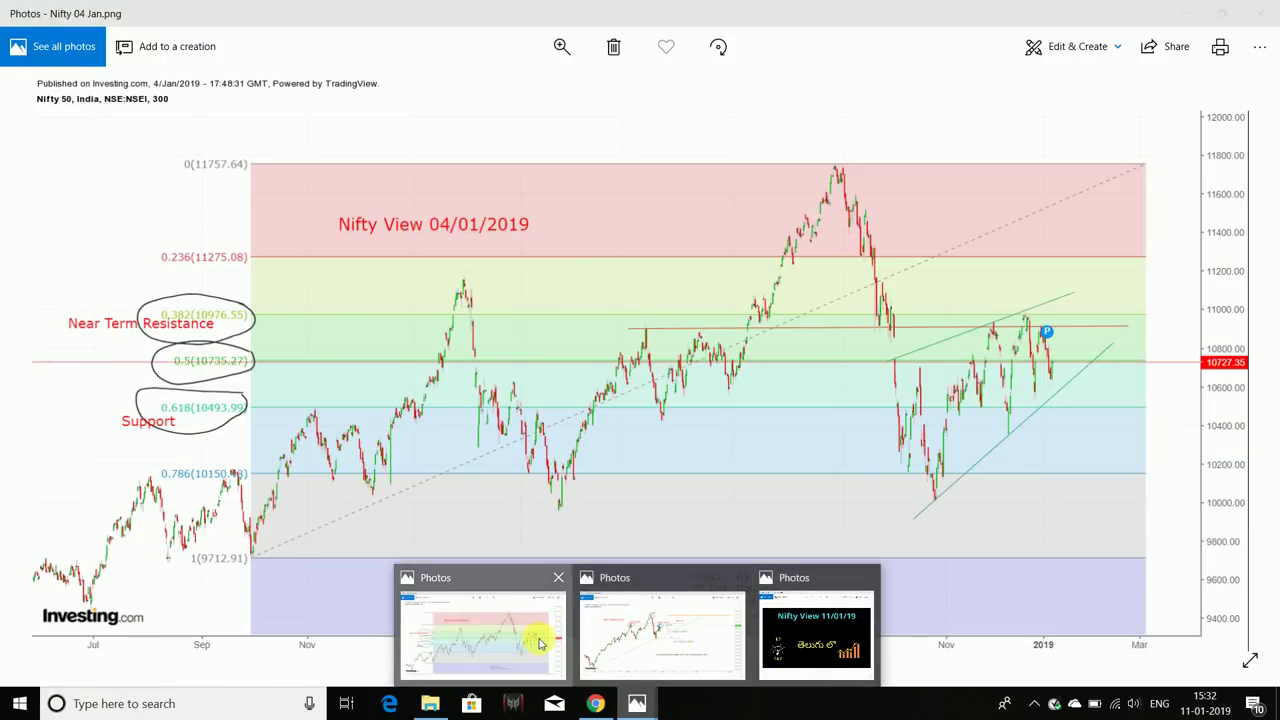
pyautogui.click(483, 635)
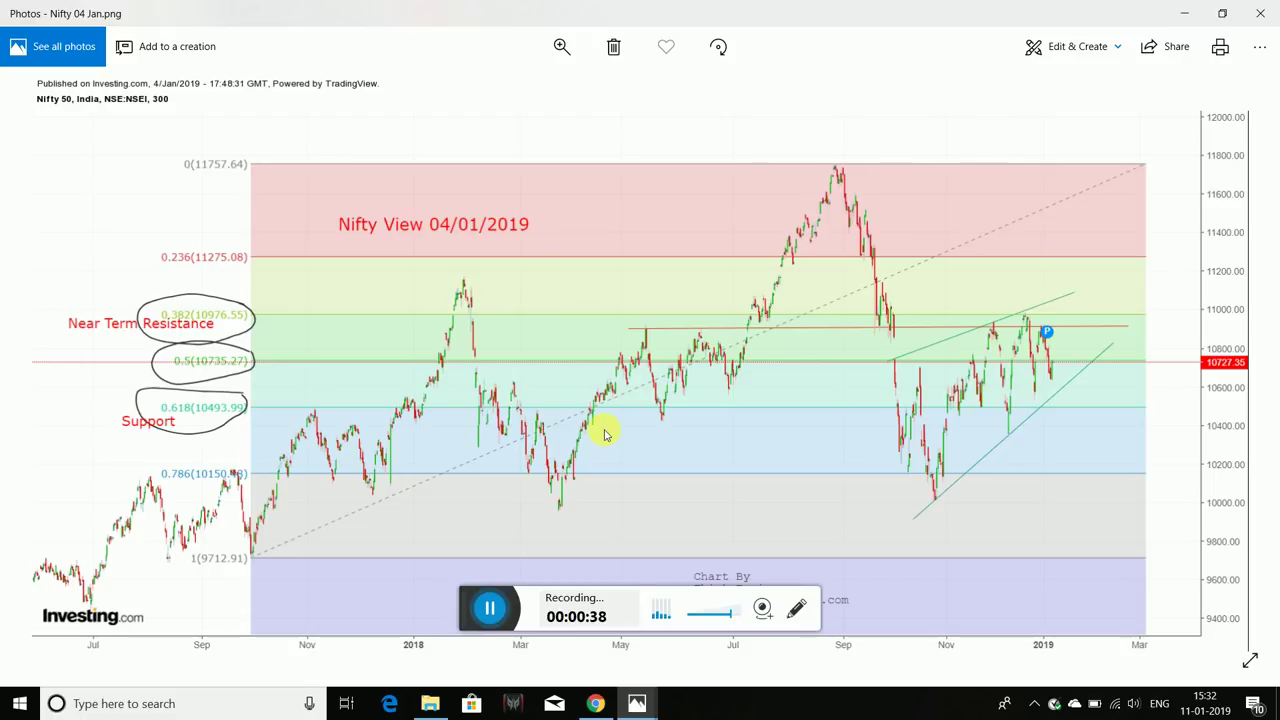
pyautogui.scroll(1, 918, 374)
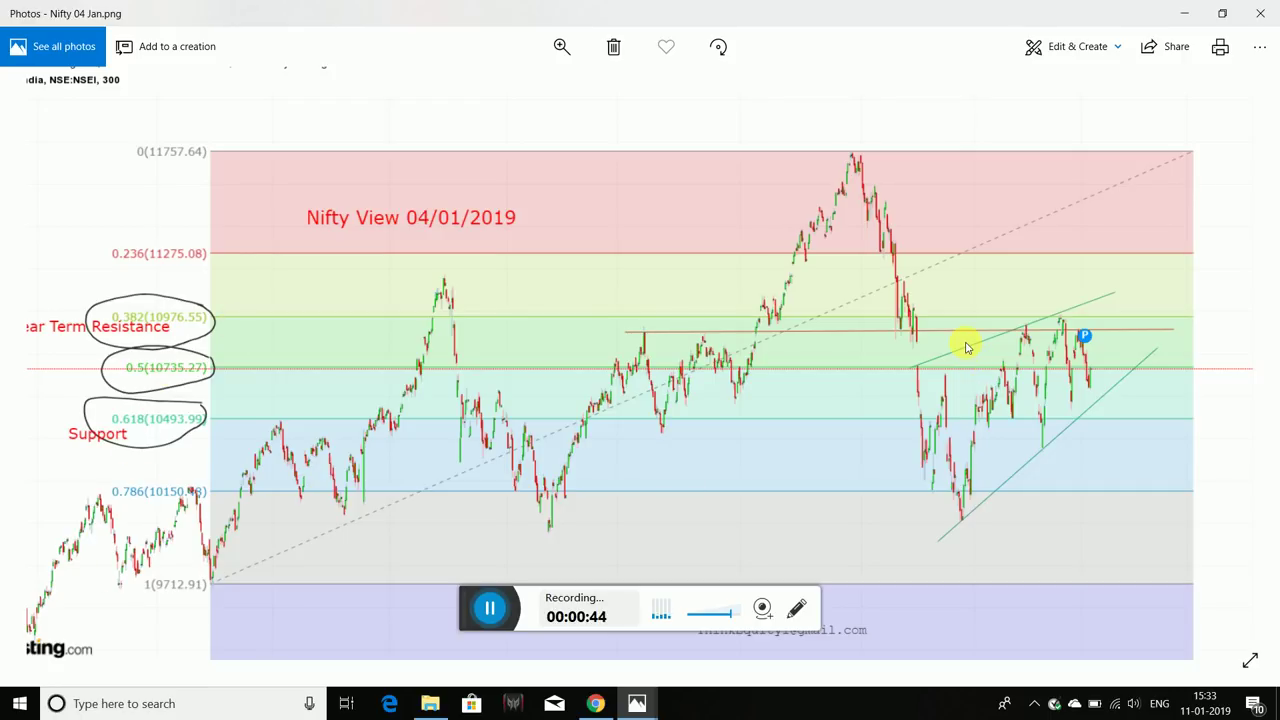
pyautogui.scroll(2, 967, 347)
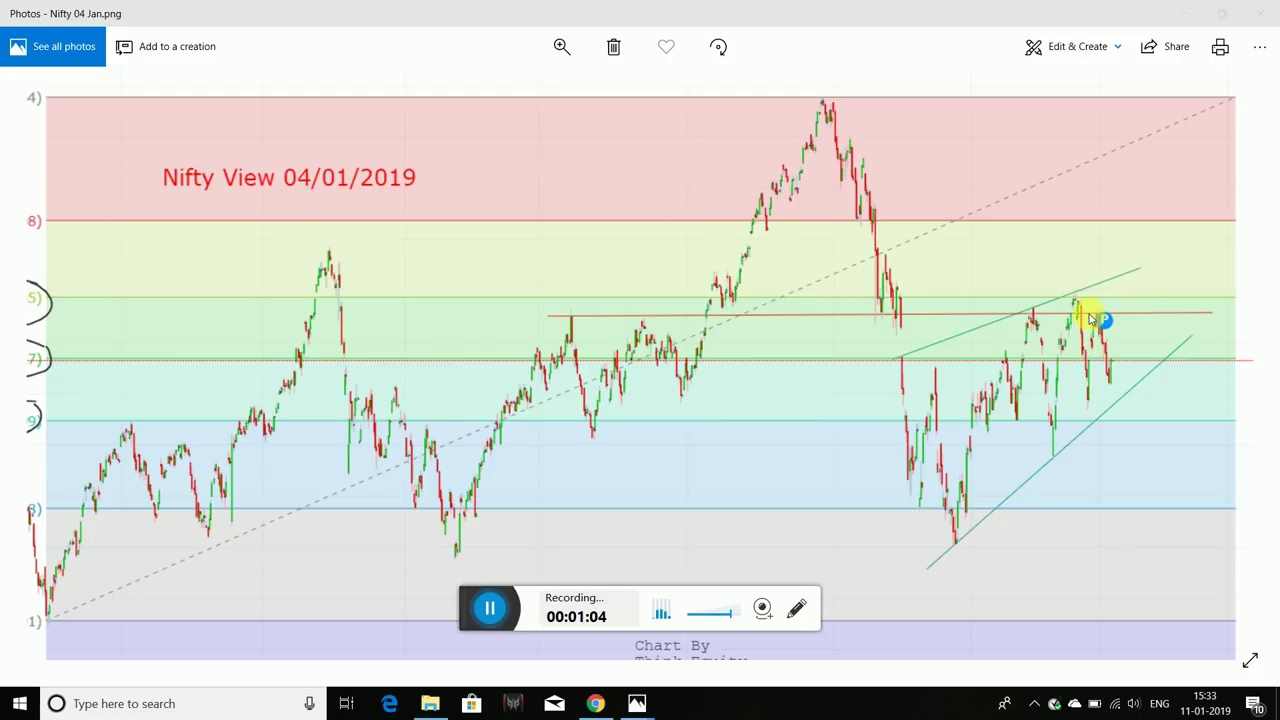
pyautogui.click(596, 706)
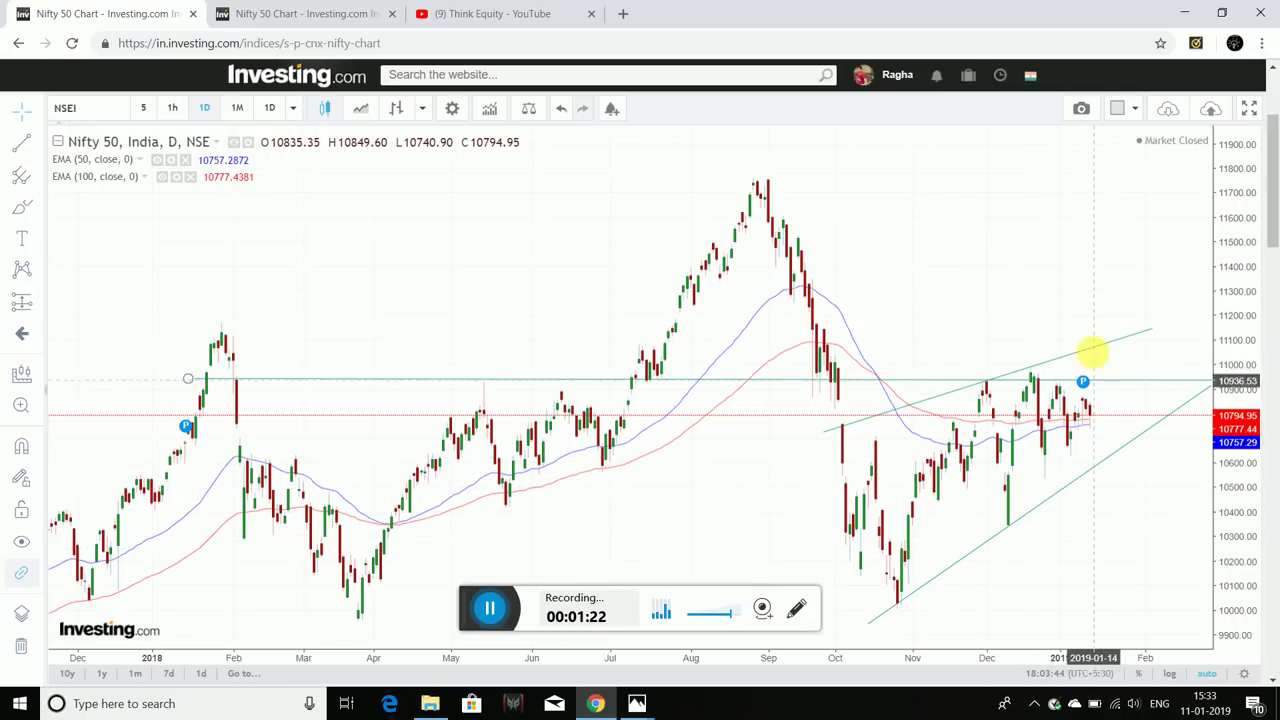
pyautogui.moveTo(1100, 425)
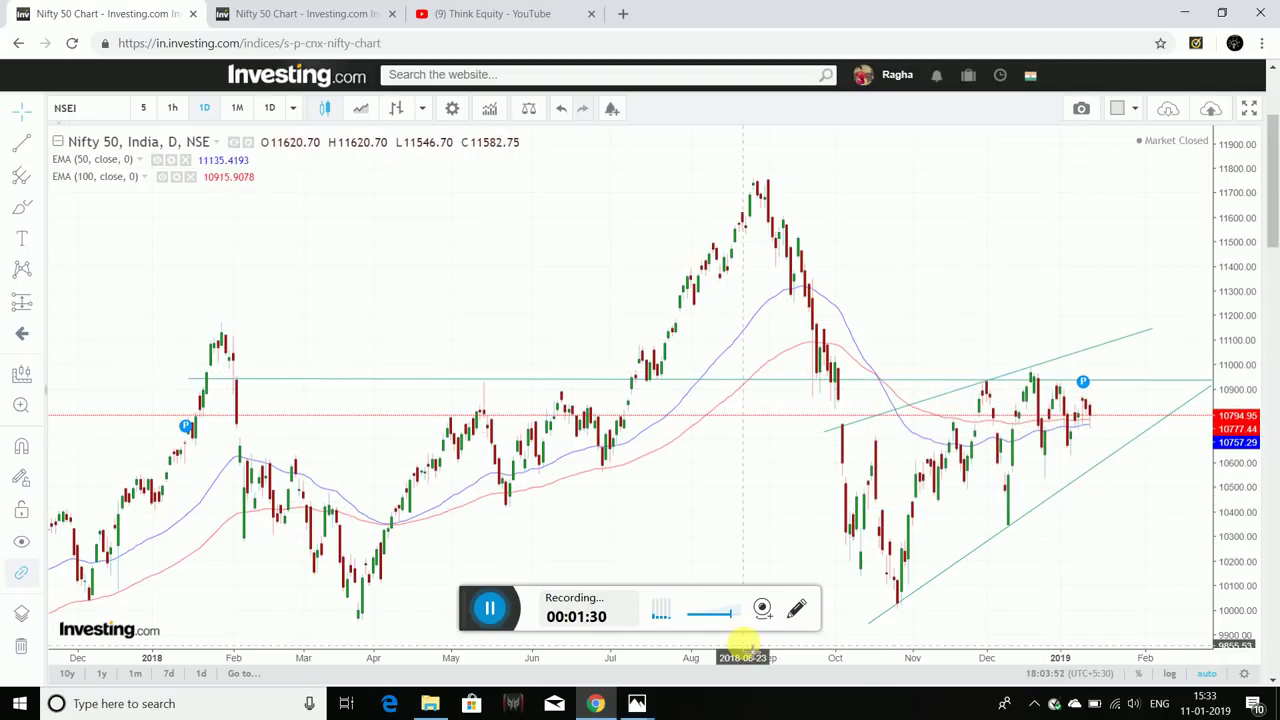
# - Review Nifty 04 Jan.png and the head-and-shoulders targets in Nifty Pattern Nov 20.png in Photos, and return to the daily chart in Chrome
pyautogui.moveTo(638, 705)
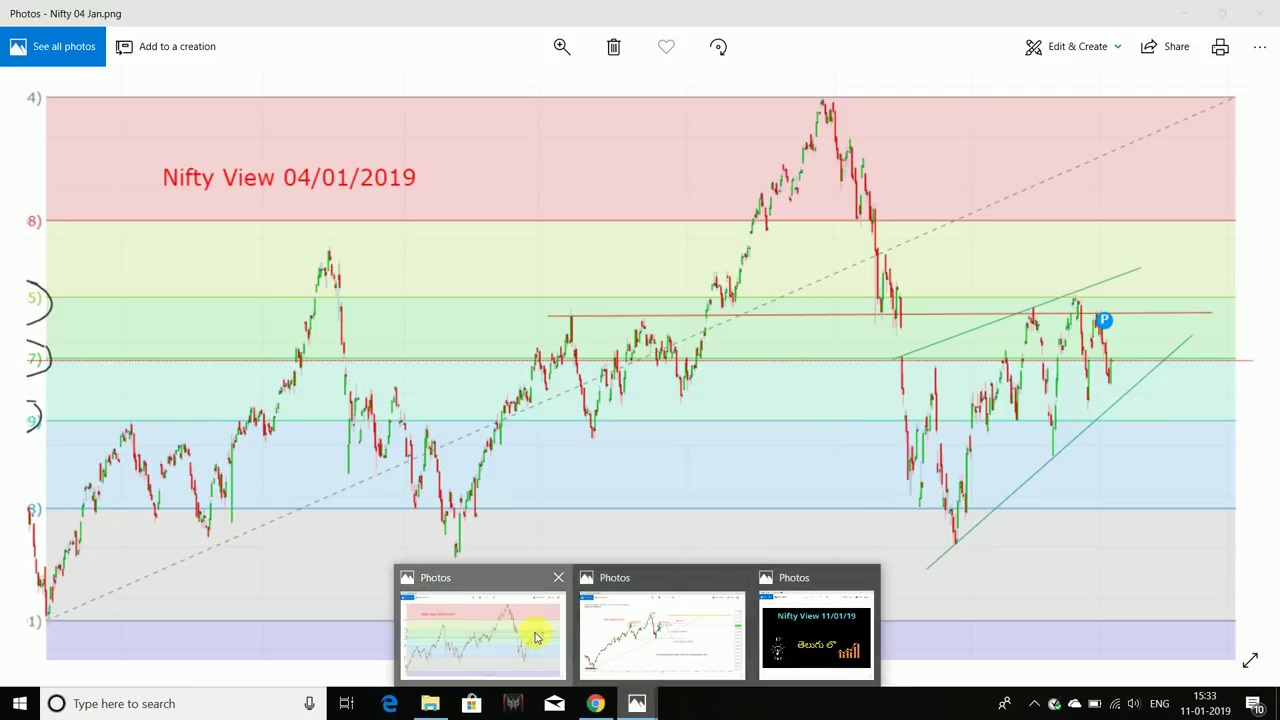
pyautogui.click(530, 634)
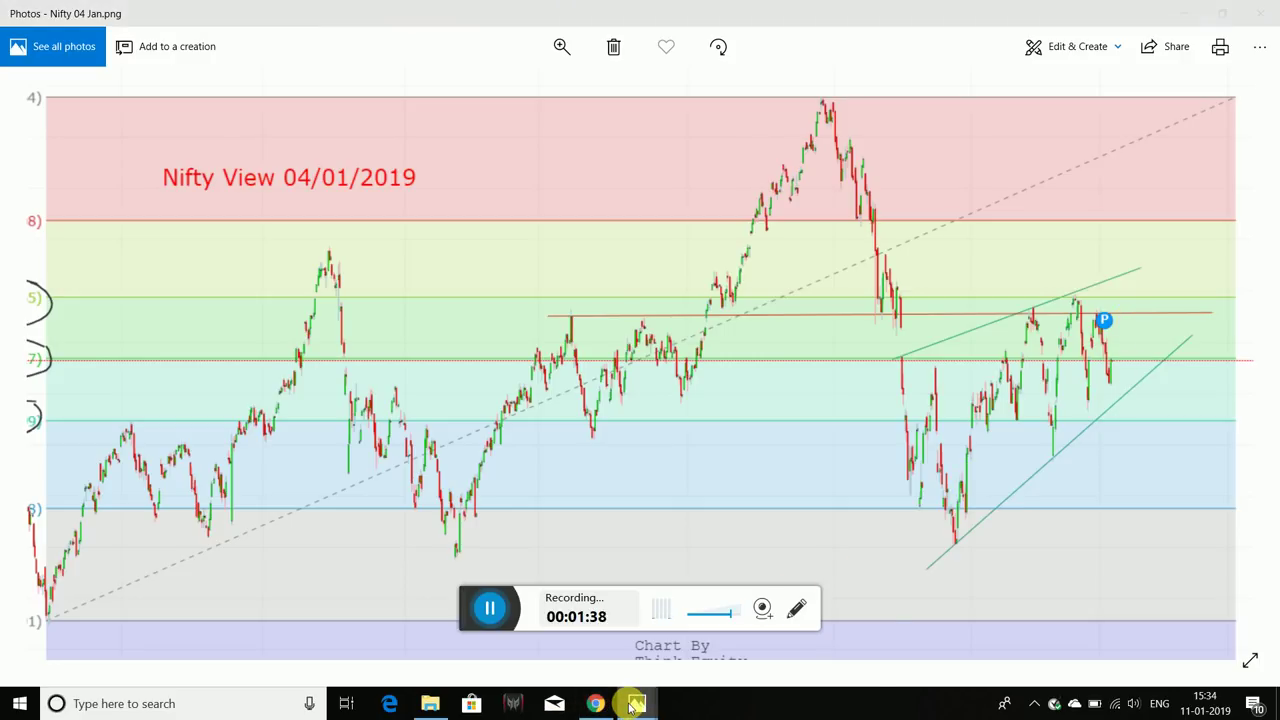
pyautogui.moveTo(637, 704)
pyautogui.click(737, 634)
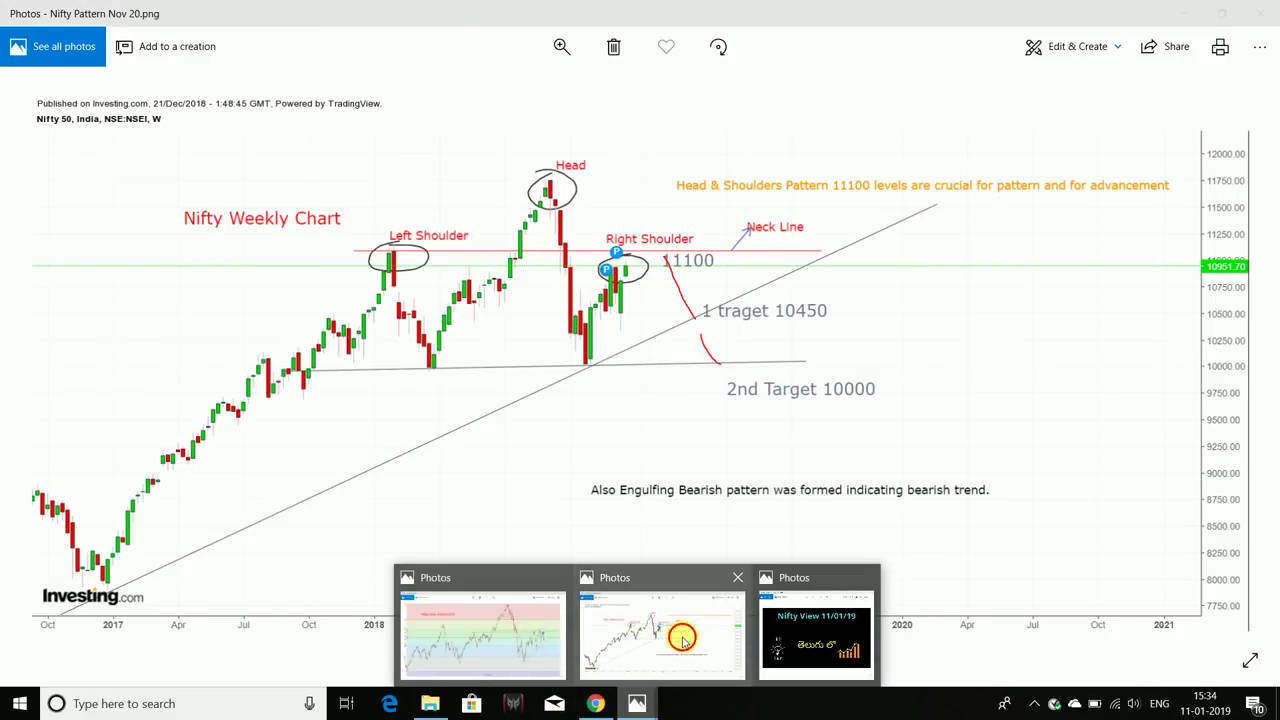
pyautogui.click(597, 704)
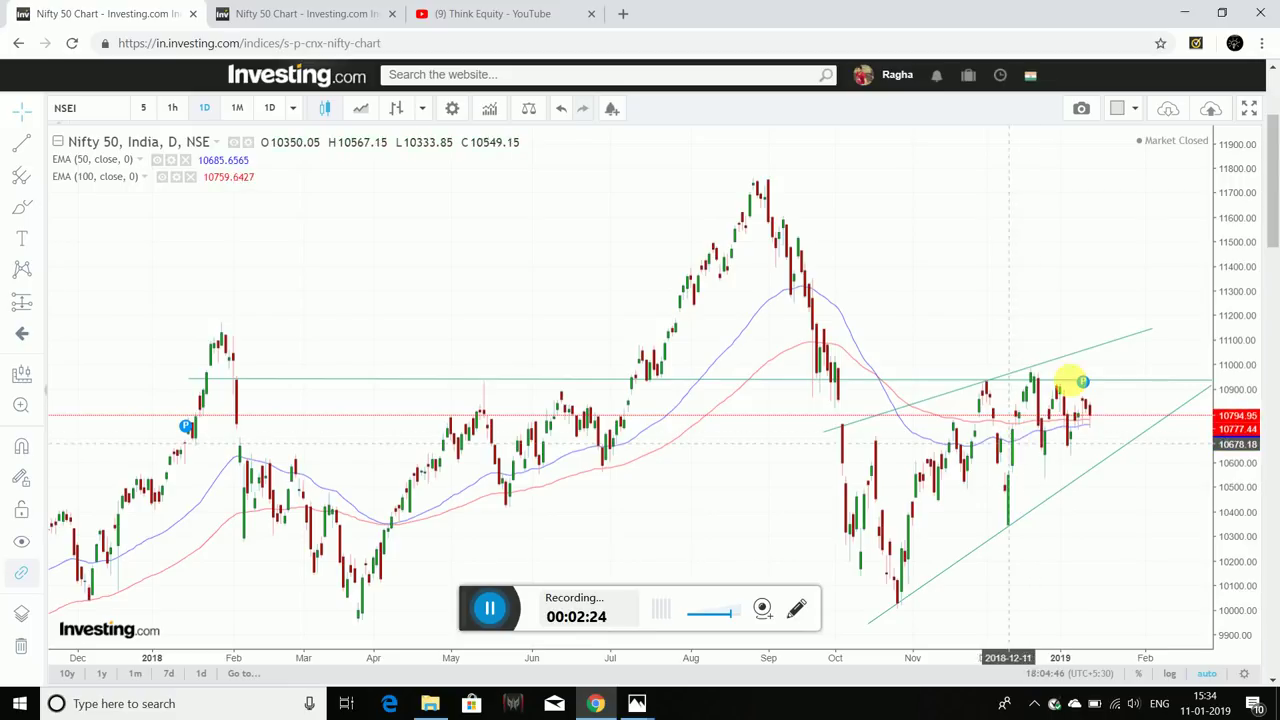
pyautogui.click(1101, 346)
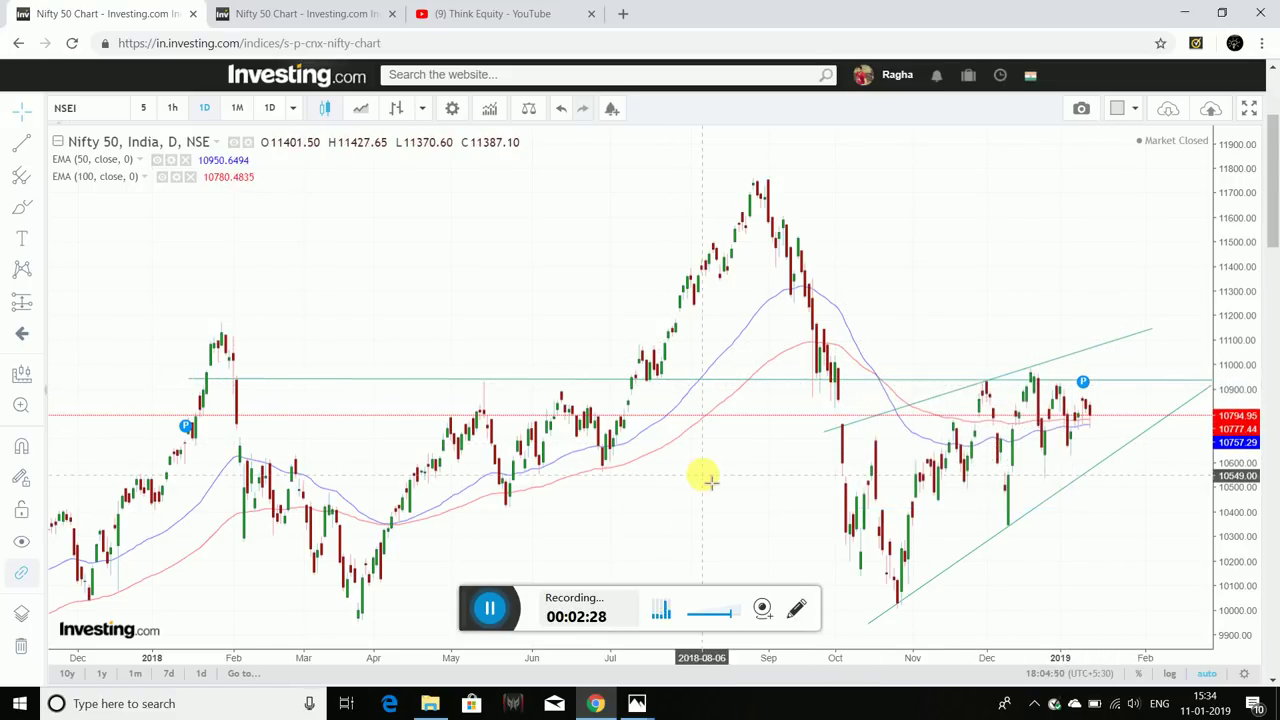
# - Recheck both saved Nifty analysis images in Photos and examine the latest candles on the daily chart in Chrome
pyautogui.click(637, 703)
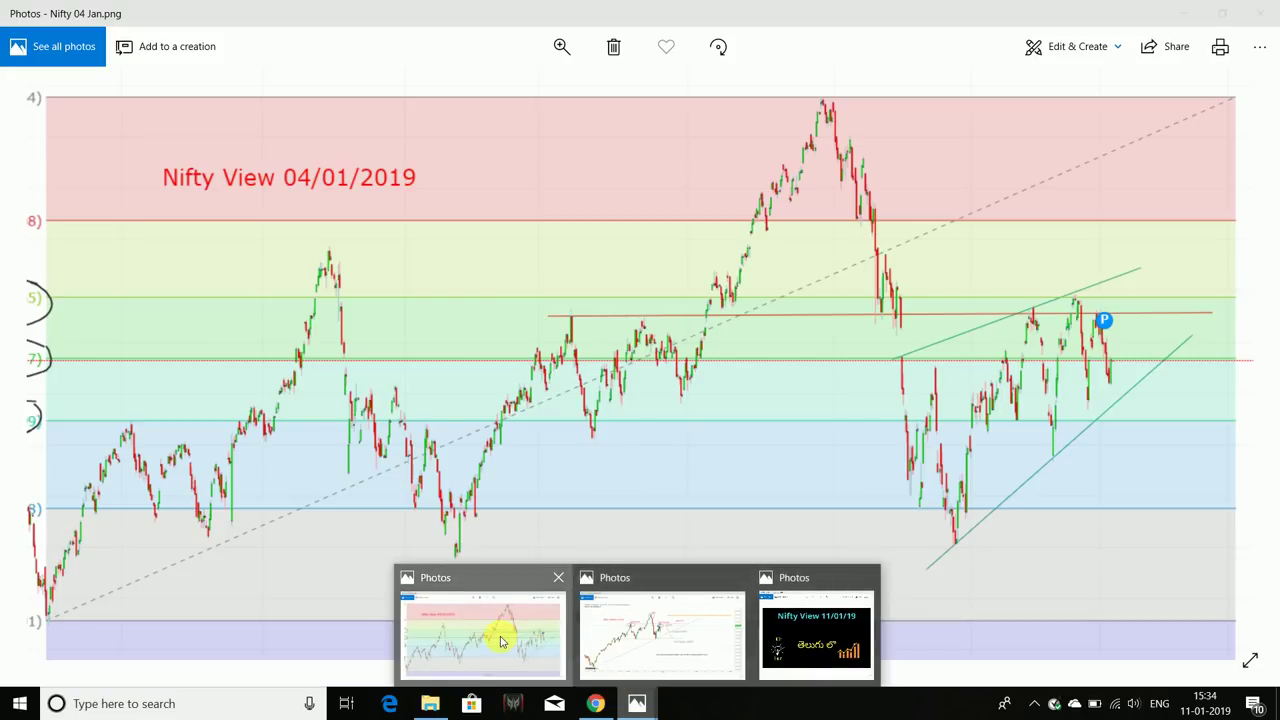
pyautogui.click(500, 634)
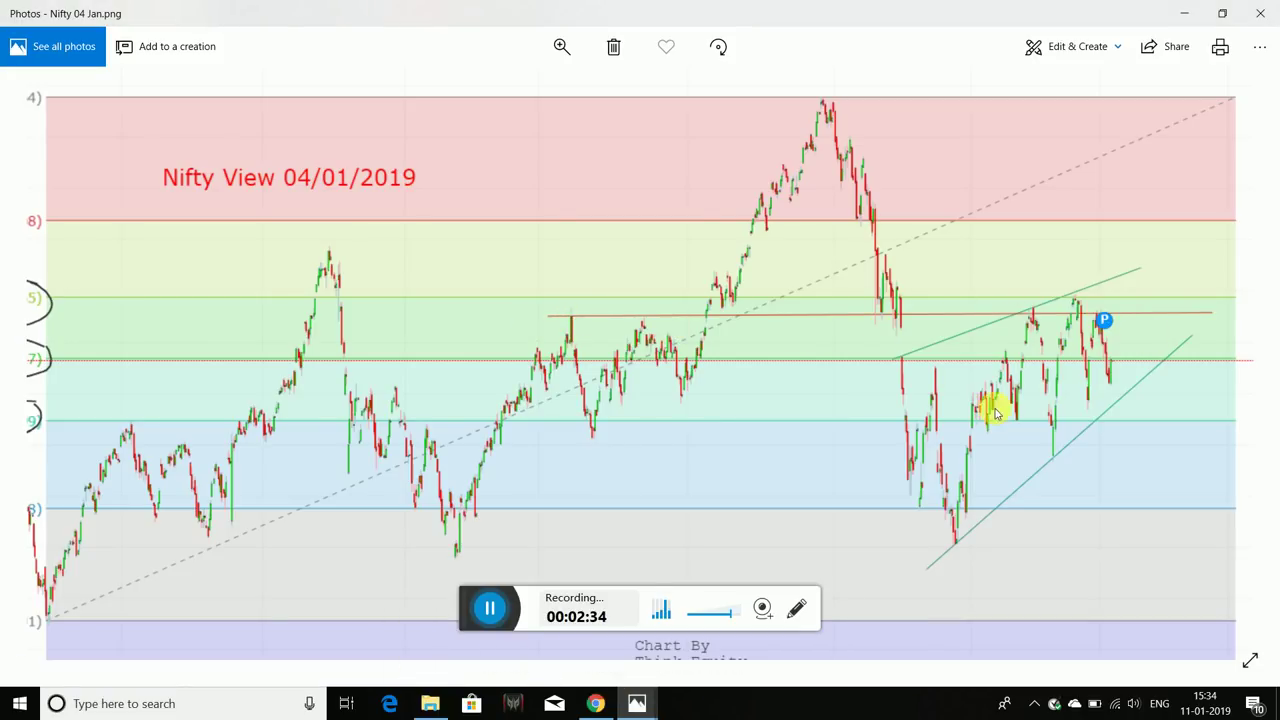
pyautogui.click(657, 692)
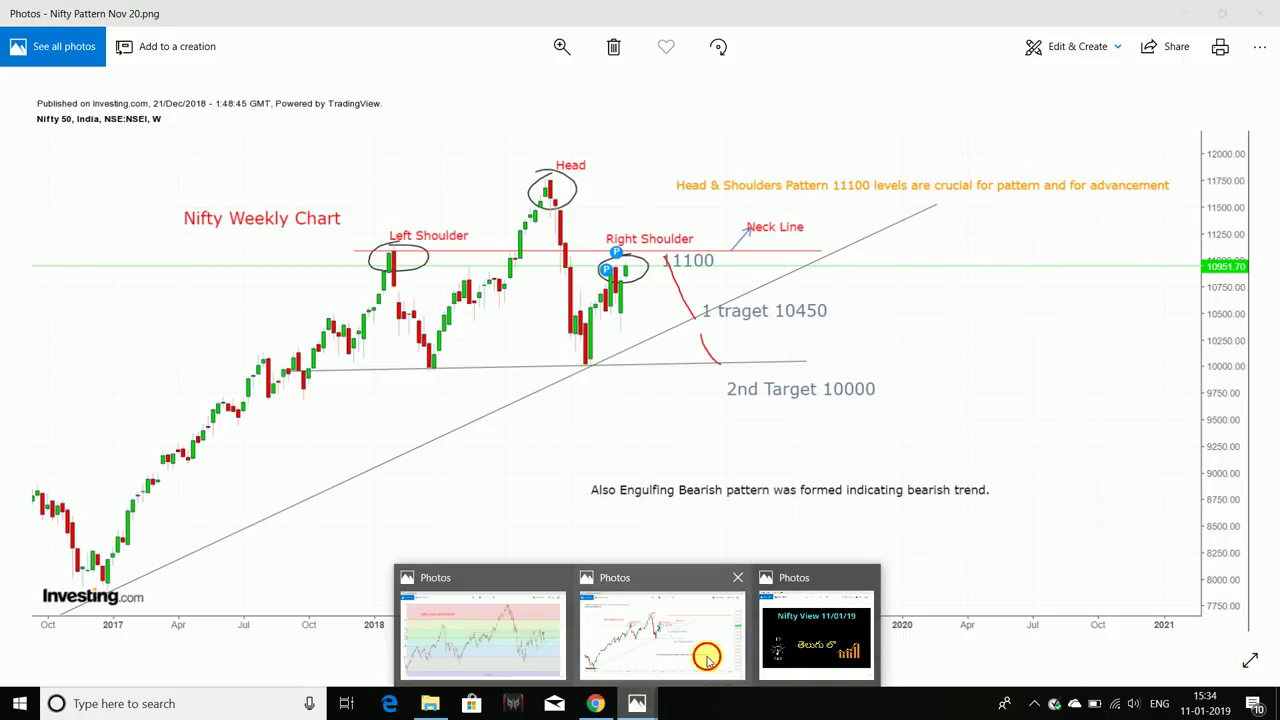
pyautogui.click(695, 655)
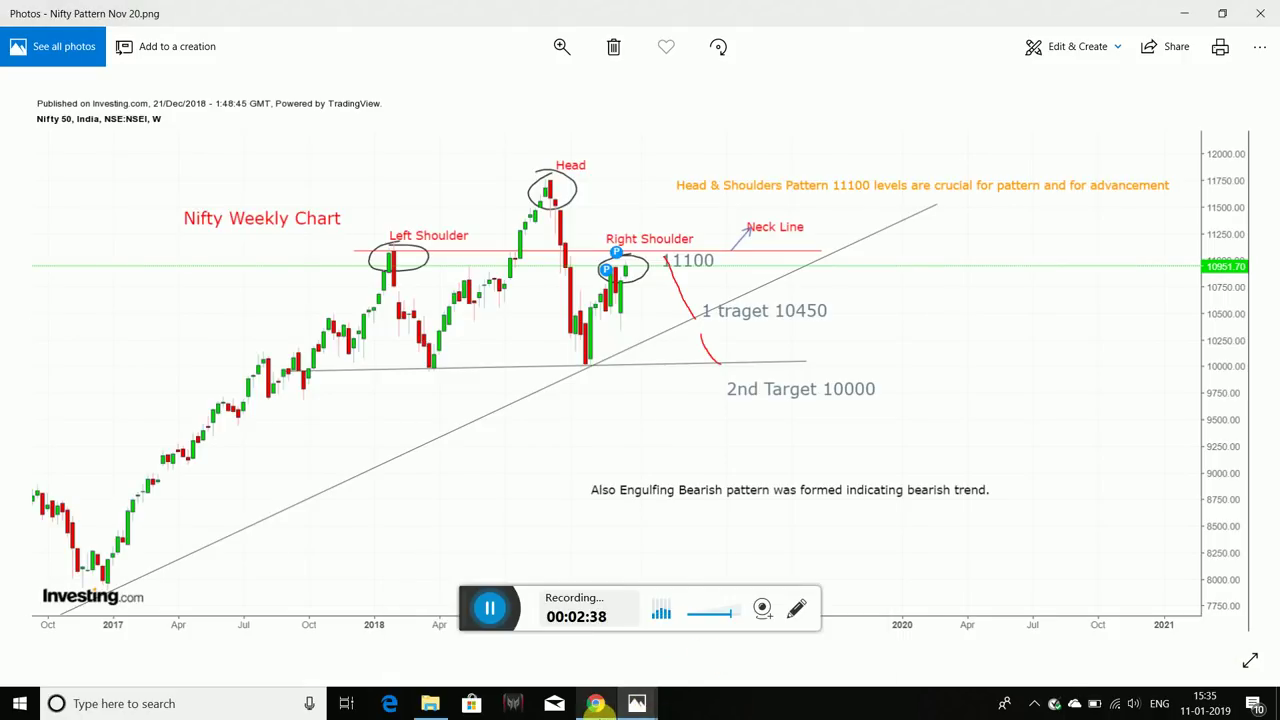
pyautogui.click(596, 703)
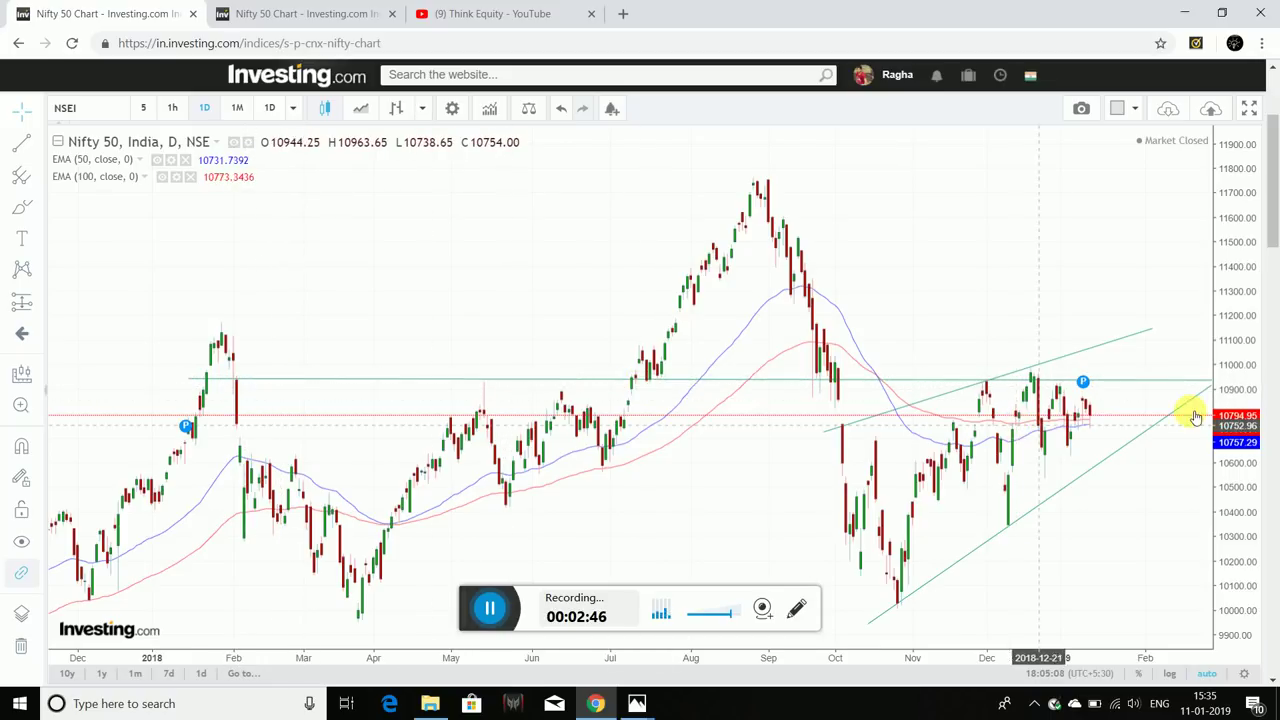
pyautogui.moveTo(1090, 386)
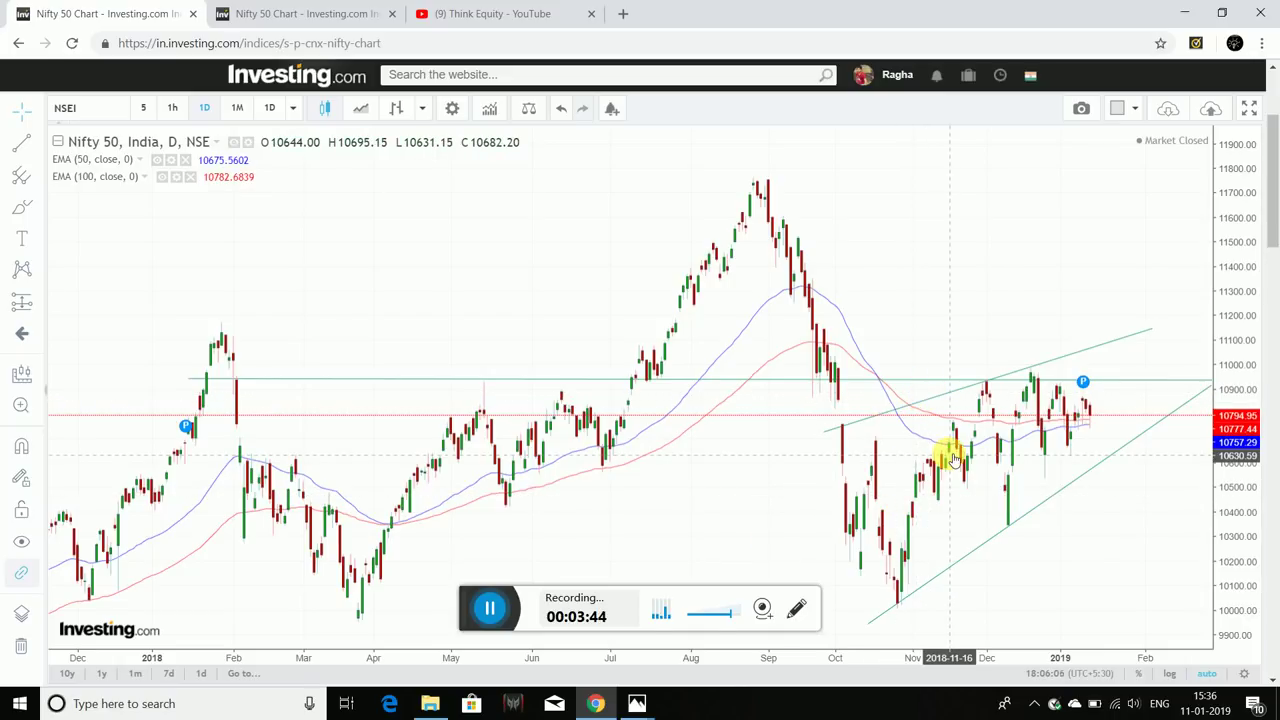
# - Check the support and near-term resistance levels in Nifty 04 Jan.png in Photos, and go back to the daily chart in Chrome
pyautogui.click(490, 610)
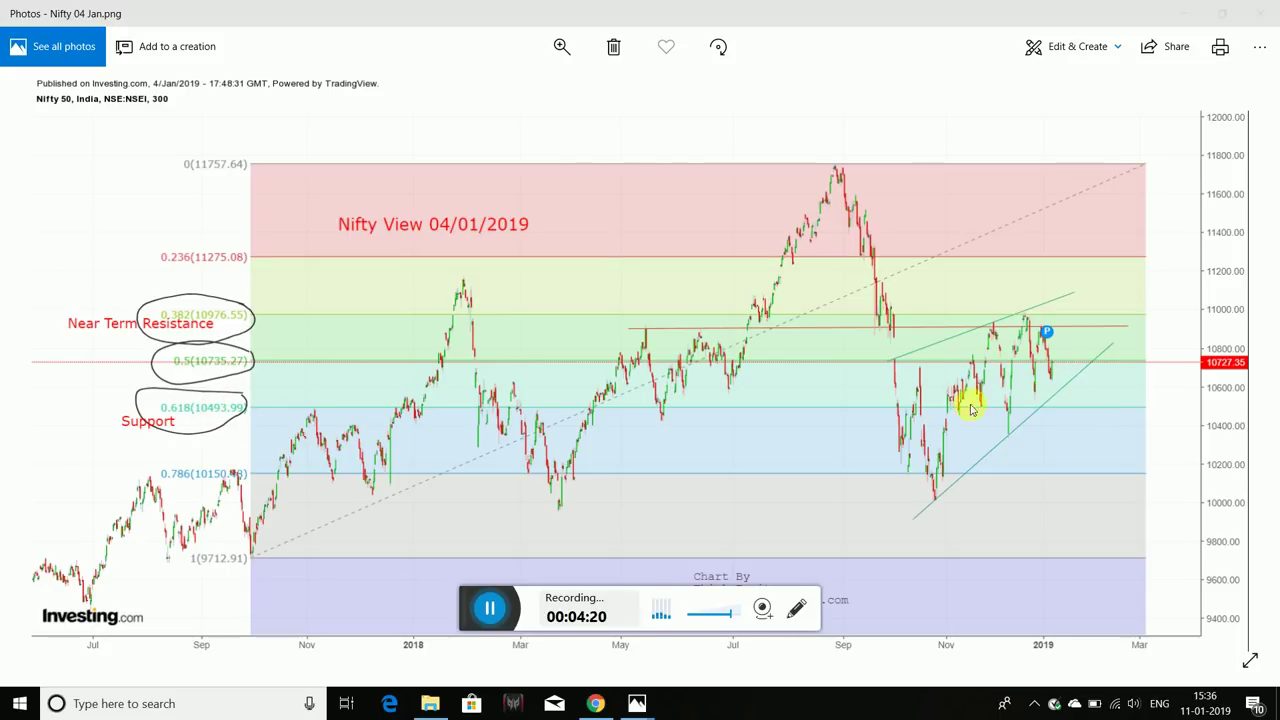
pyautogui.moveTo(612, 705)
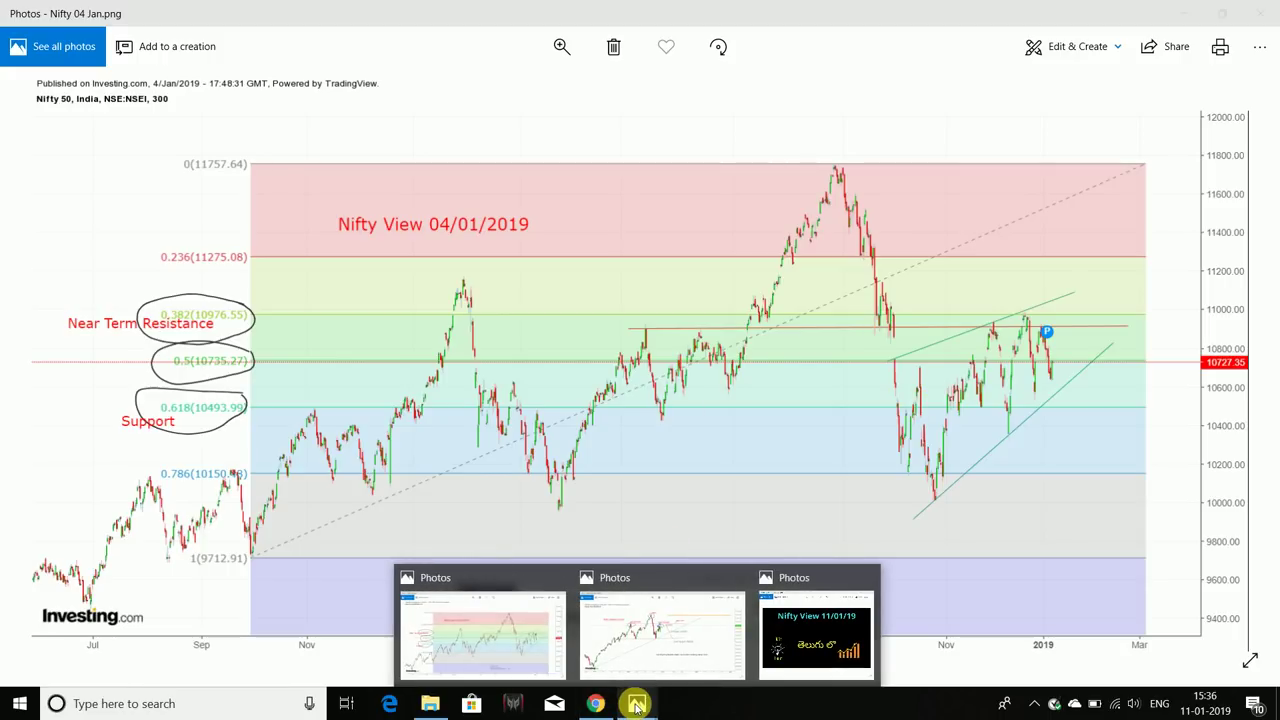
pyautogui.moveTo(677, 632)
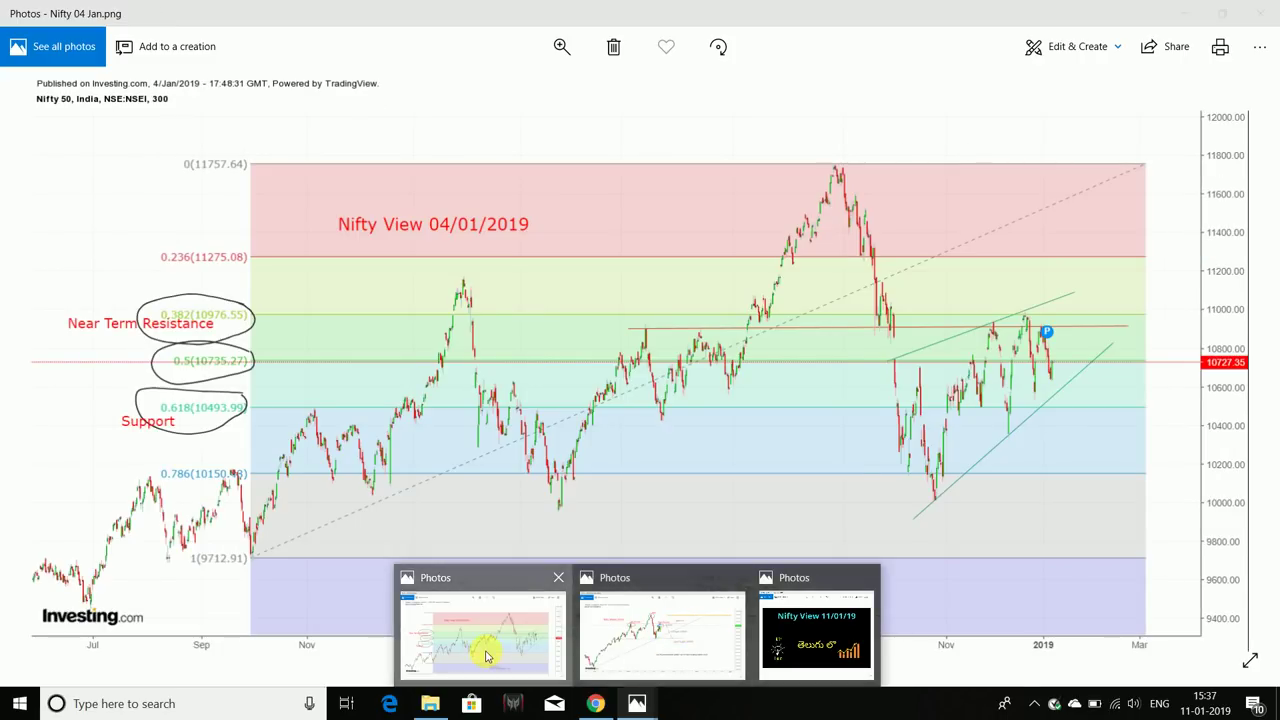
pyautogui.click(486, 653)
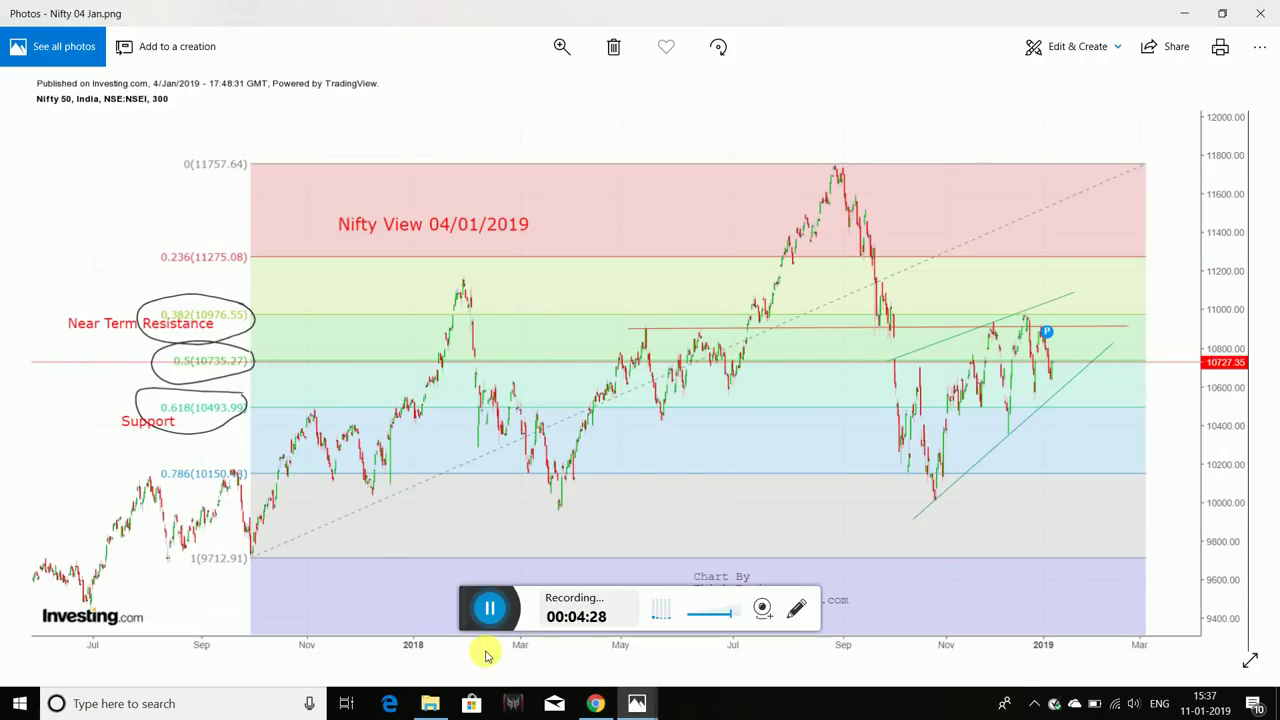
pyautogui.click(595, 703)
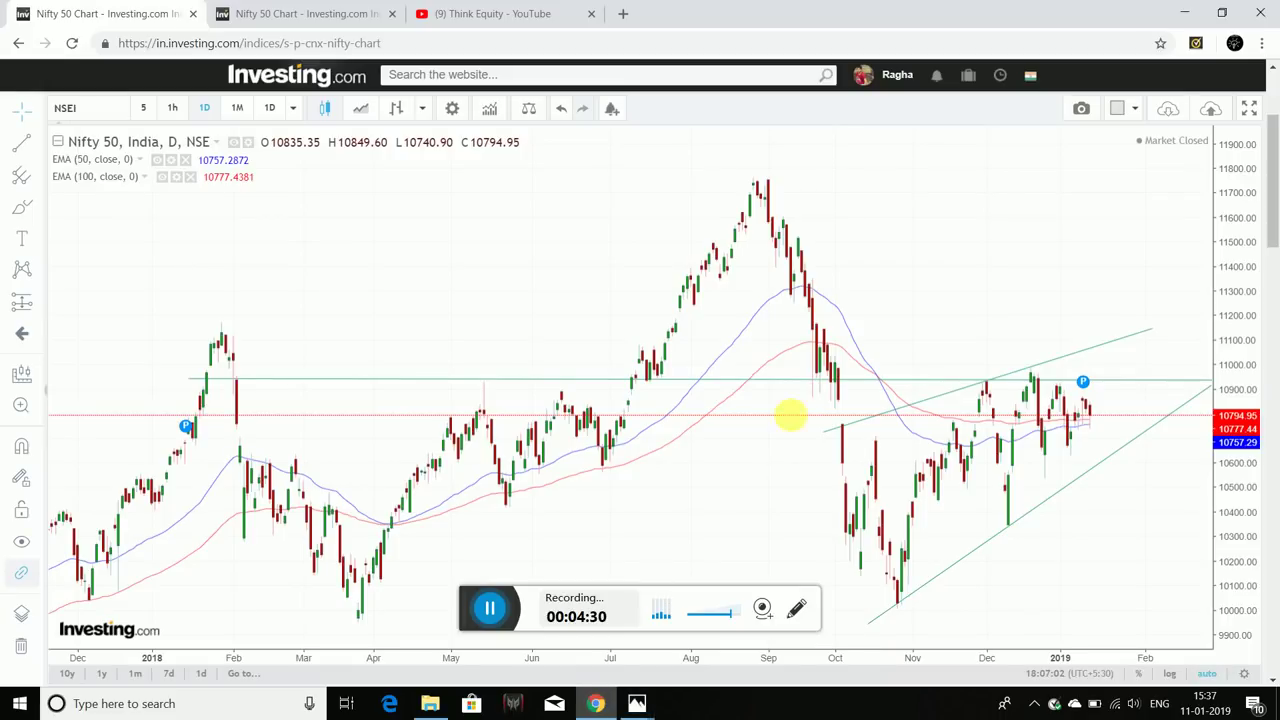
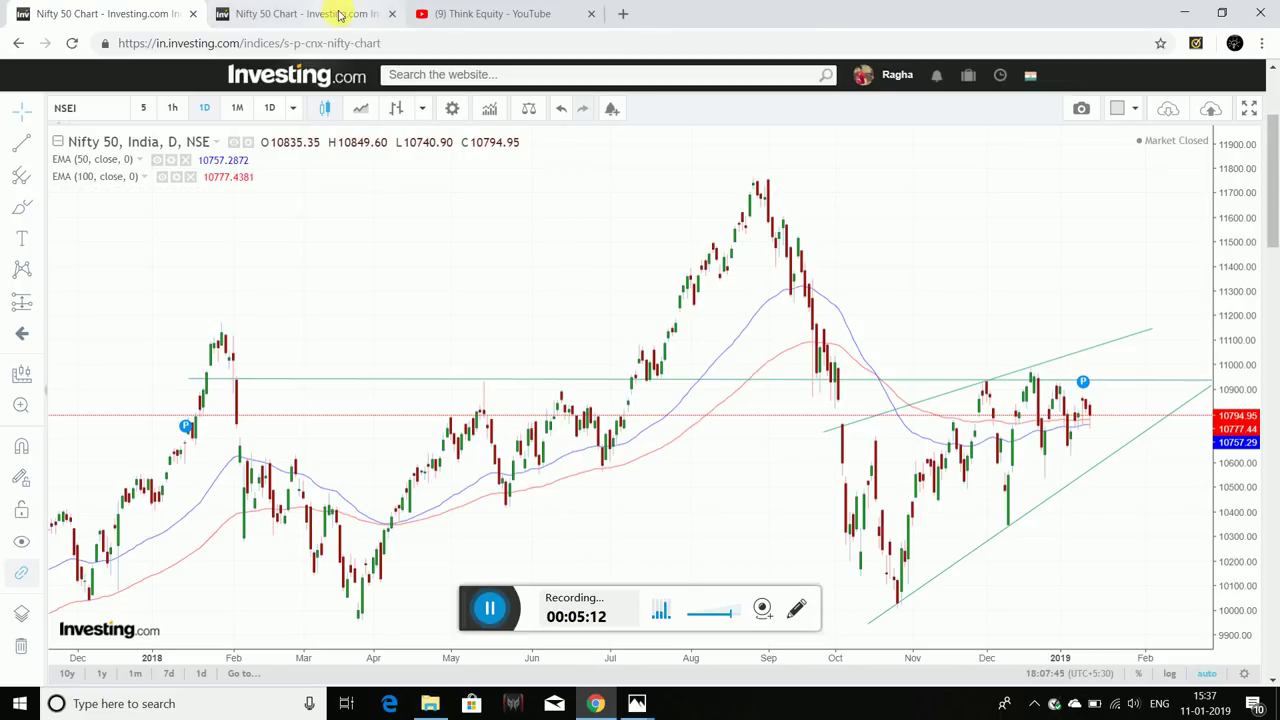
# - Open the weekly Nifty 50 chart in Chrome and compare it with the head-and-shoulders pattern in Nifty Pattern Nov 20.png in Photos
pyautogui.click(330, 14)
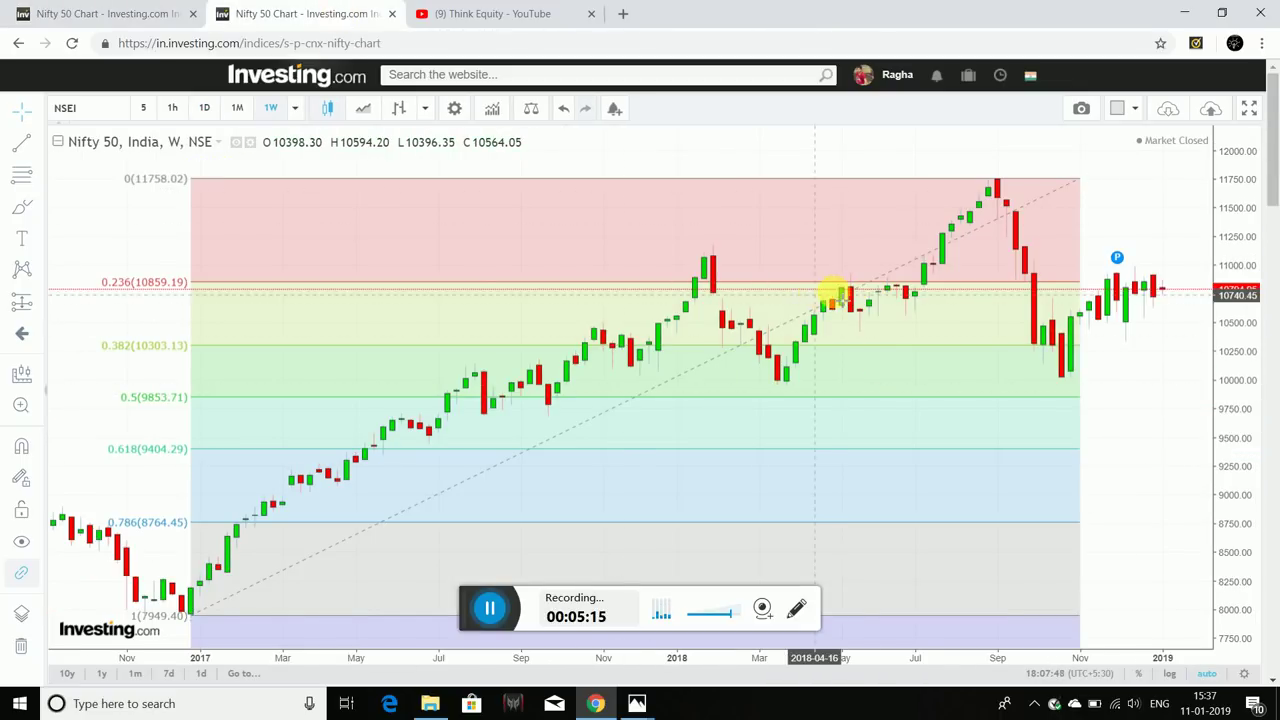
pyautogui.click(624, 710)
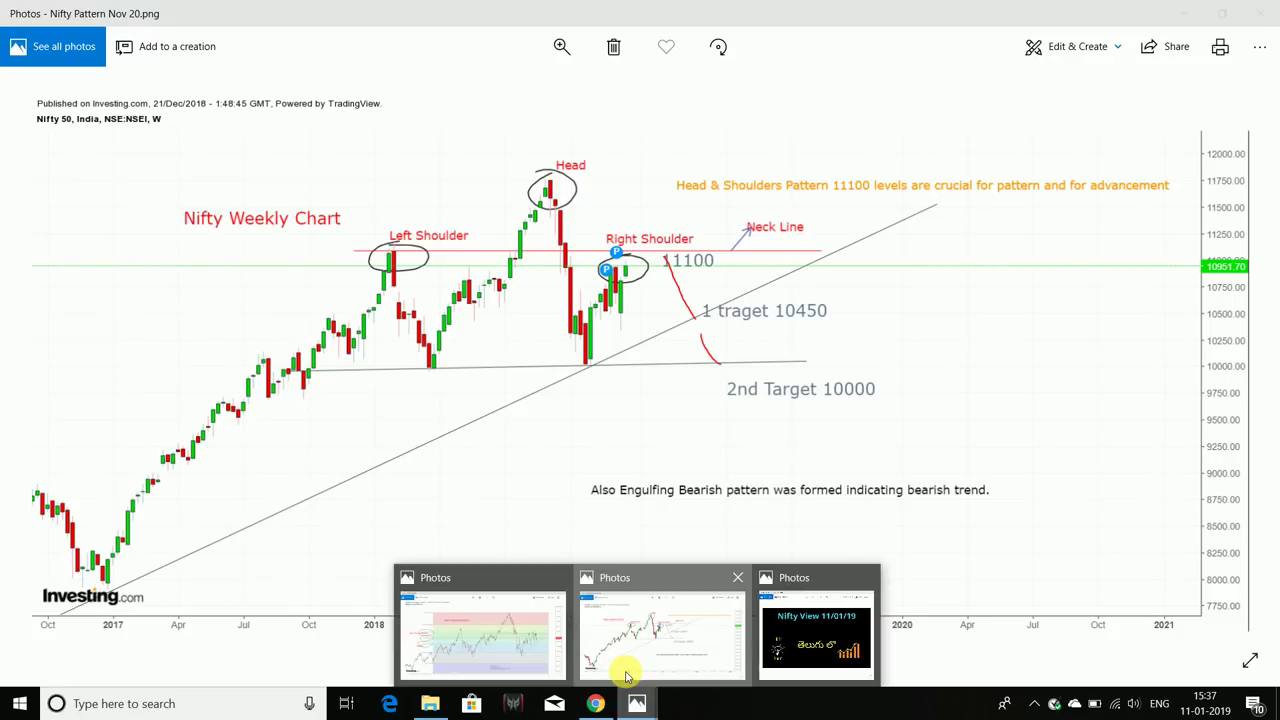
pyautogui.click(620, 668)
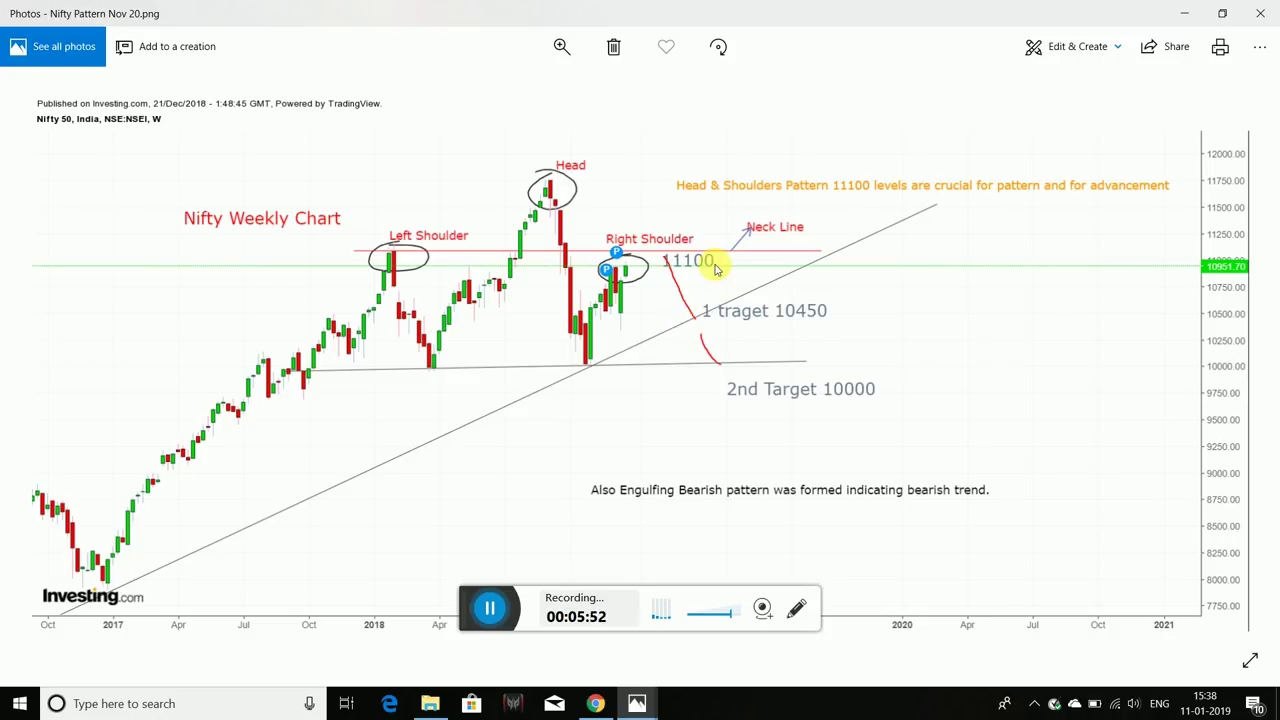
pyautogui.click(600, 703)
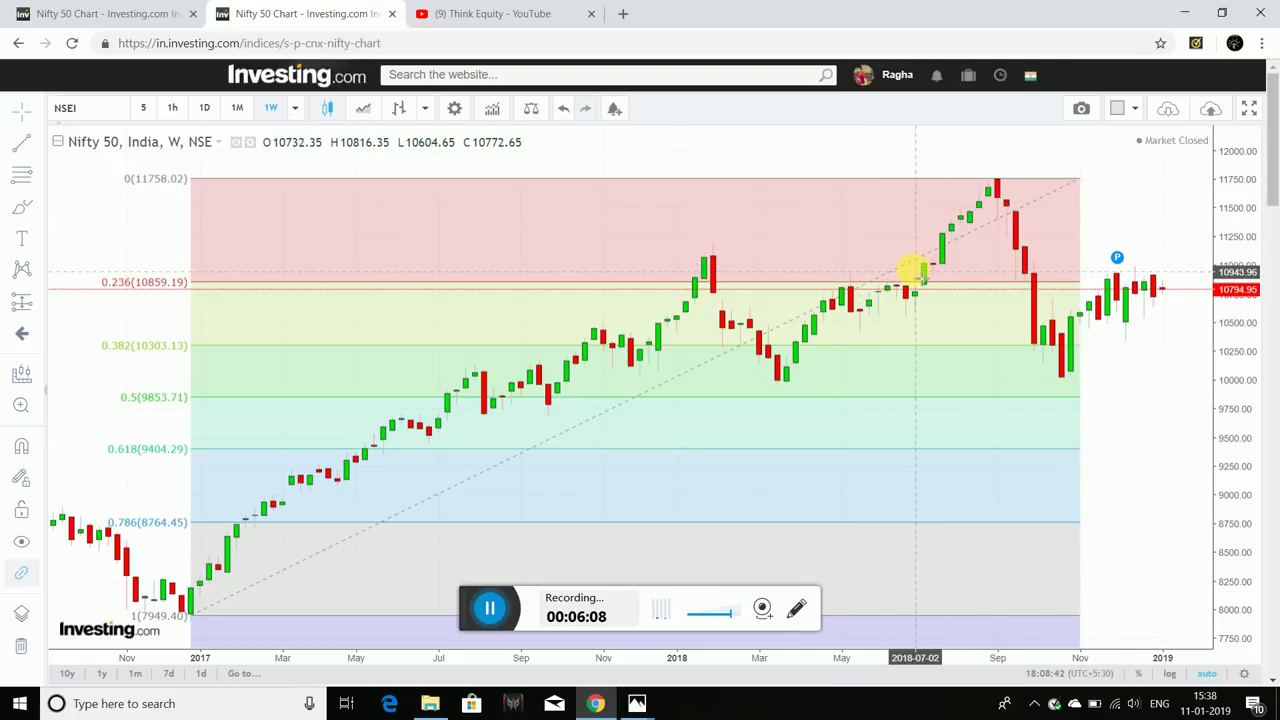
# - Circle the weekly chart's highest peak near September 2018 and the earlier peak near January 2018 with the Brush tool
pyautogui.click(35, 212)
pyautogui.click(70, 206)
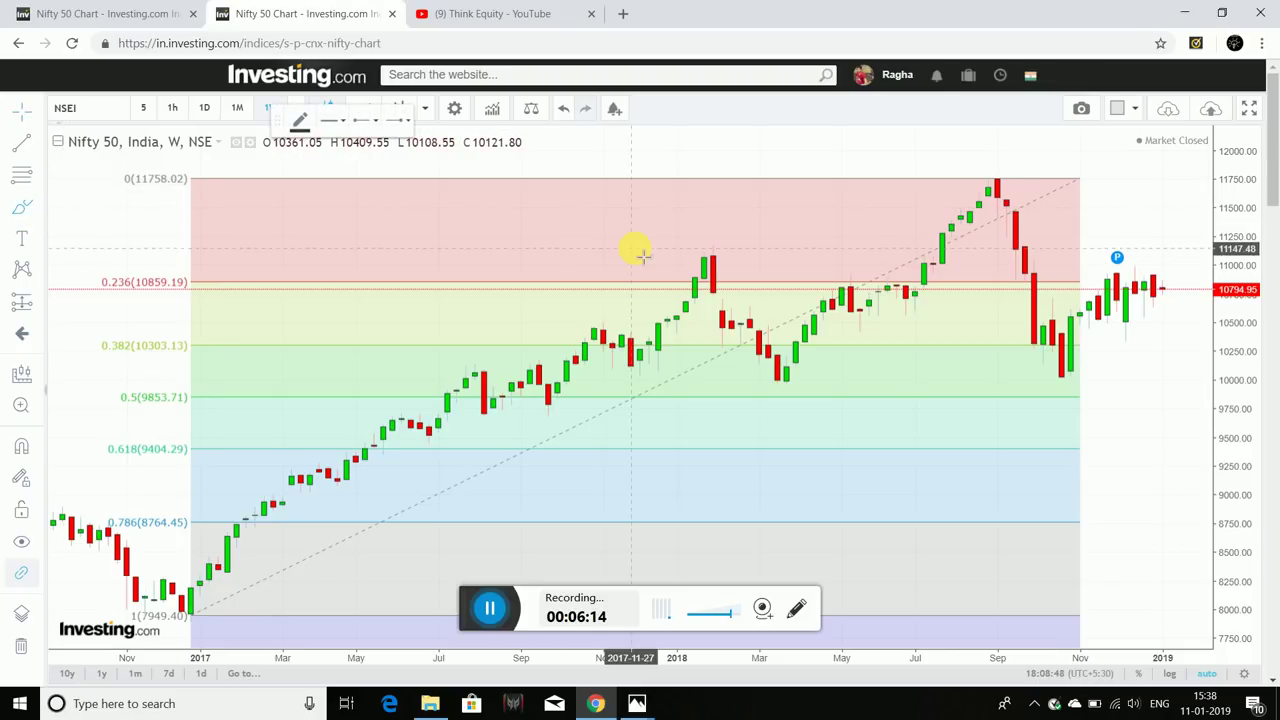
pyautogui.moveTo(994, 166)
pyautogui.mouseDown()
pyautogui.moveTo(977, 194)
pyautogui.moveTo(1006, 206)
pyautogui.moveTo(1022, 170)
pyautogui.moveTo(988, 168)
pyautogui.mouseUp()
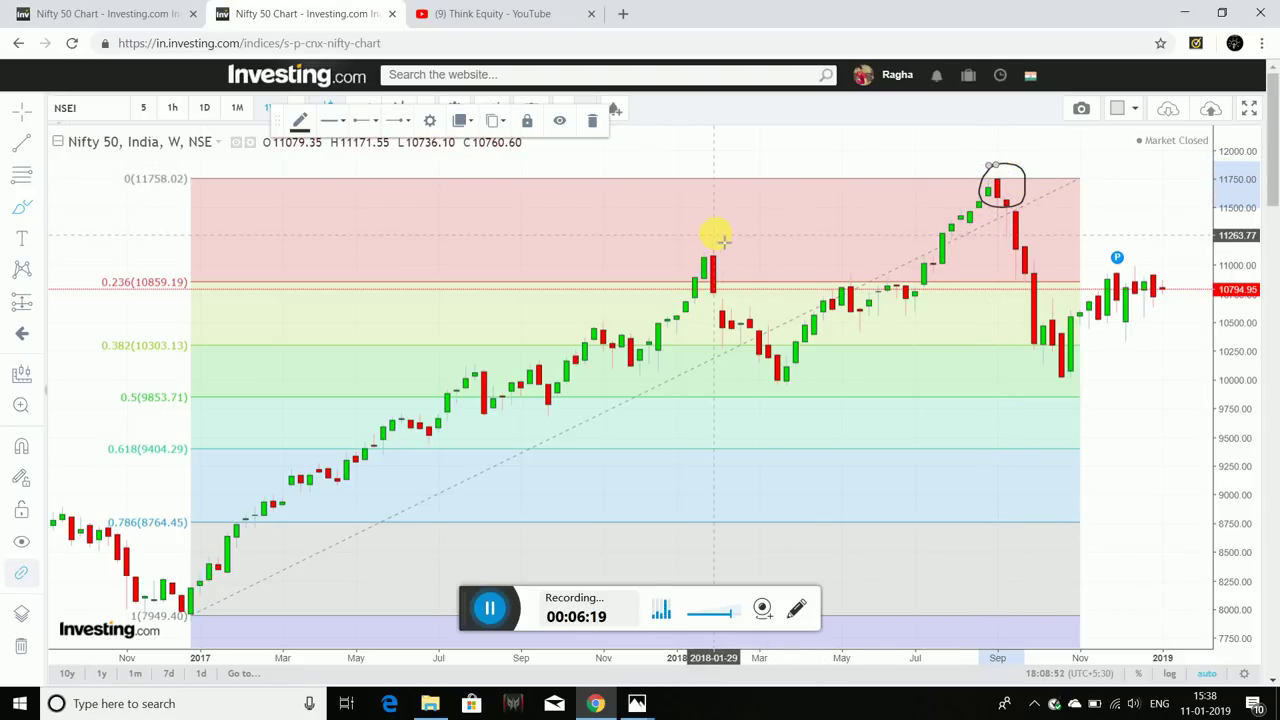
pyautogui.moveTo(716, 240)
pyautogui.mouseDown()
pyautogui.moveTo(686, 266)
pyautogui.moveTo(717, 263)
pyautogui.moveTo(706, 228)
pyautogui.mouseUp()
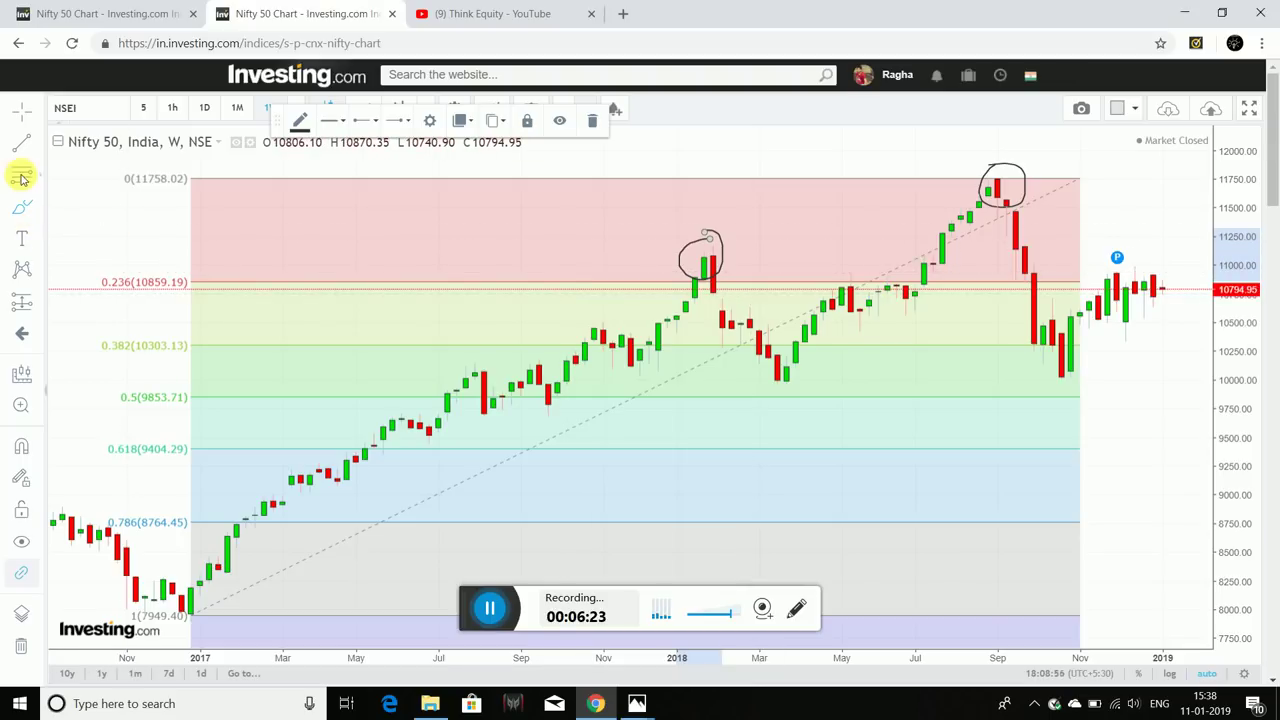
# - Draw a trend line across the early-2018 peak from about 11,075 in late November 2017 to about 11,162 in early February 2019
pyautogui.click(37, 143)
pyautogui.click(84, 142)
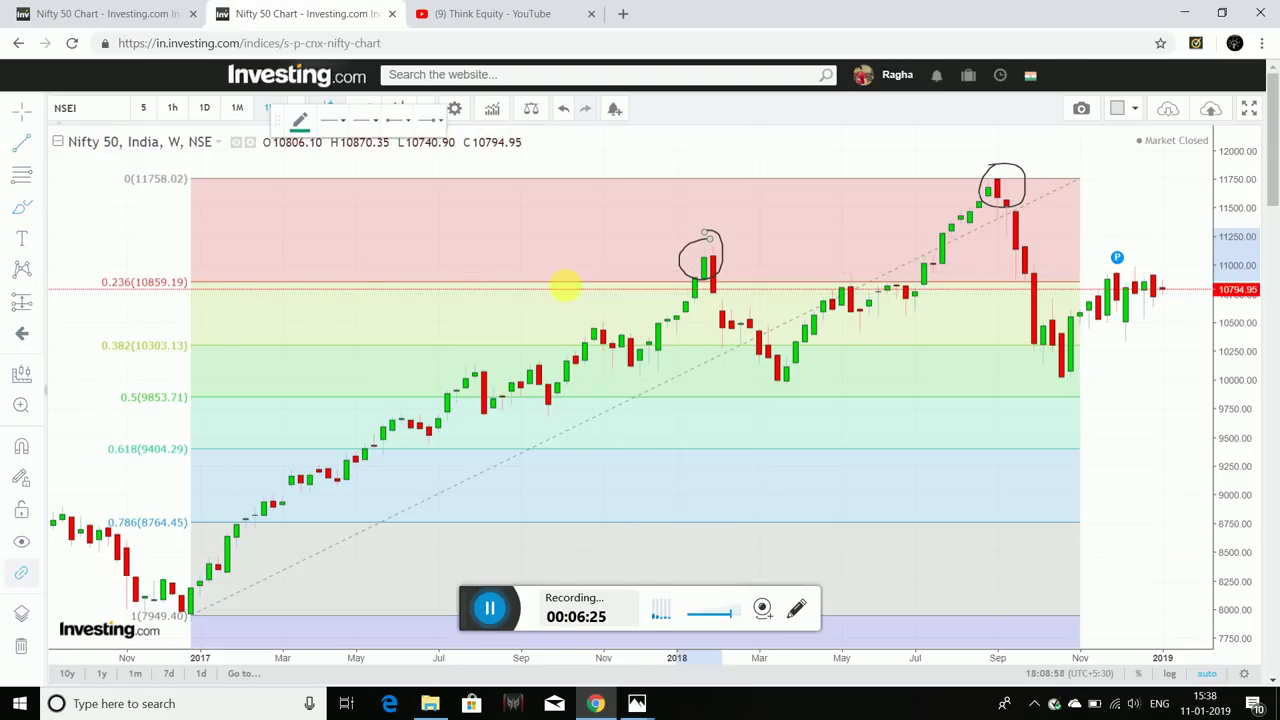
pyautogui.click(630, 257)
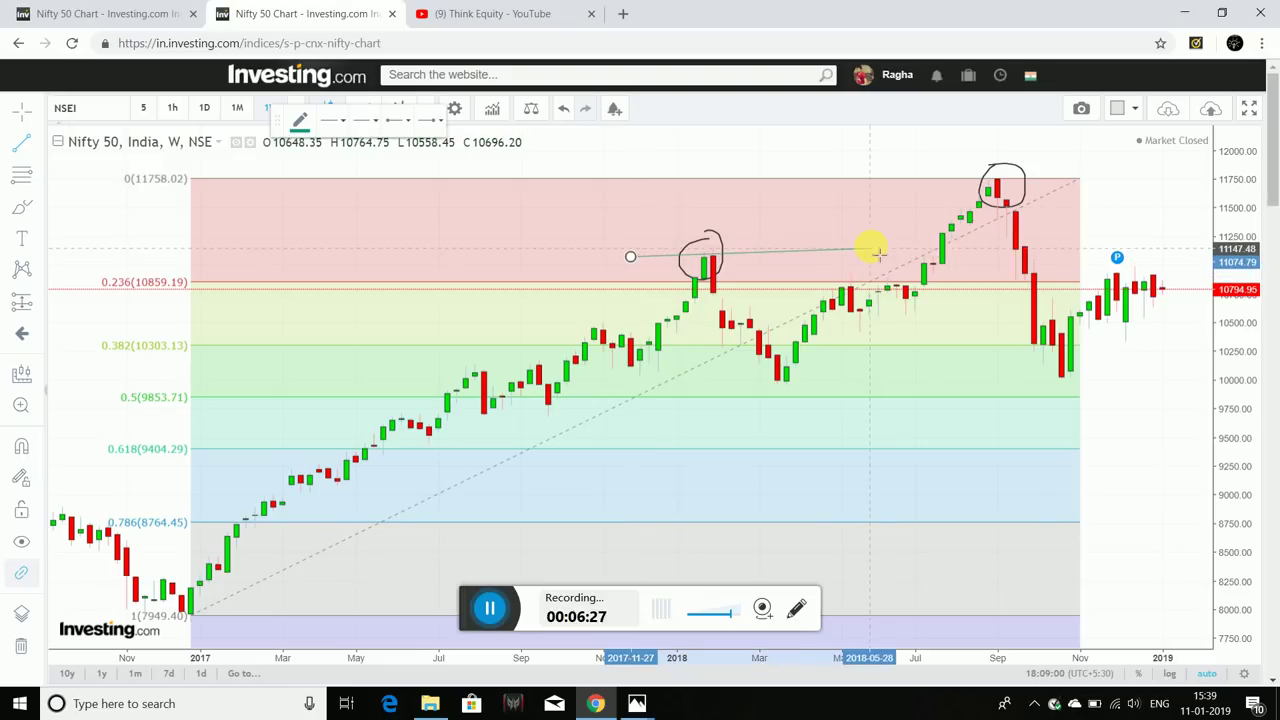
pyautogui.click(1205, 247)
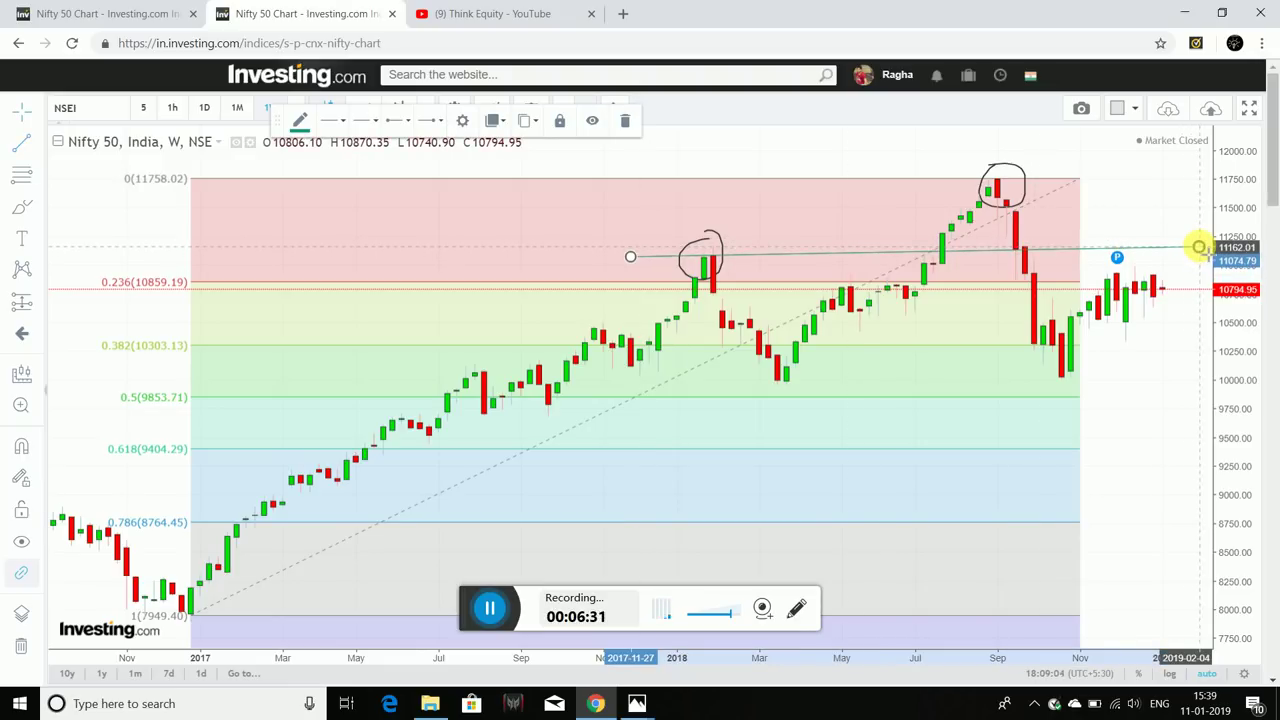
# - Circle the right-shoulder high near December 2018 on the weekly chart with the Brush tool
pyautogui.moveTo(1141, 243); pyautogui.dragTo(1126, 260)
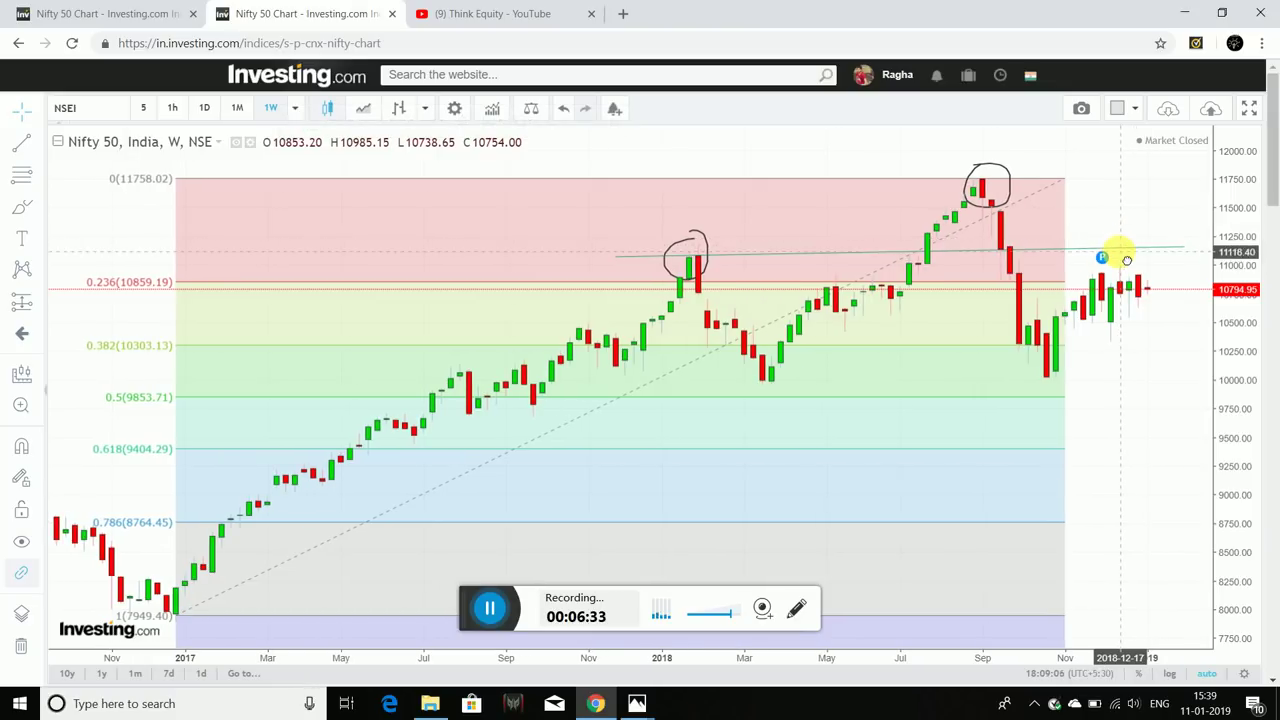
pyautogui.click(36, 210)
pyautogui.click(80, 206)
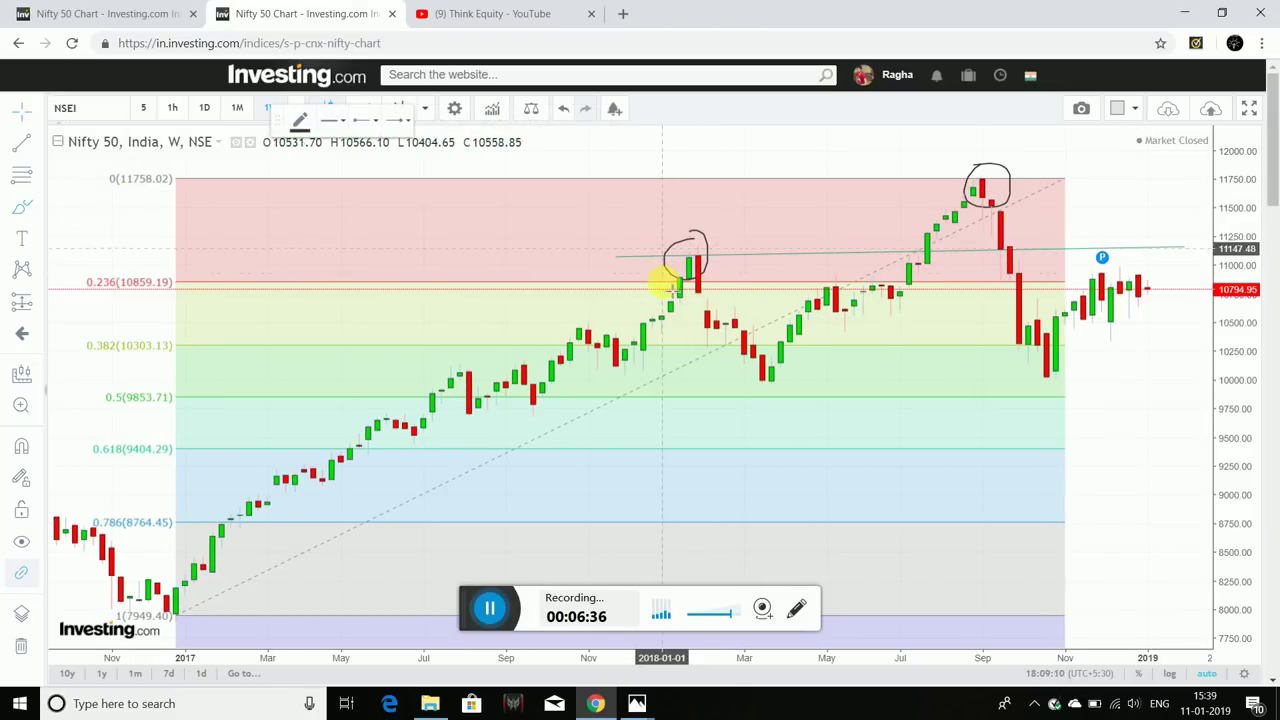
pyautogui.moveTo(1127, 250)
pyautogui.mouseDown()
pyautogui.moveTo(1106, 260)
pyautogui.moveTo(1134, 257)
pyautogui.moveTo(1118, 248)
pyautogui.mouseUp()
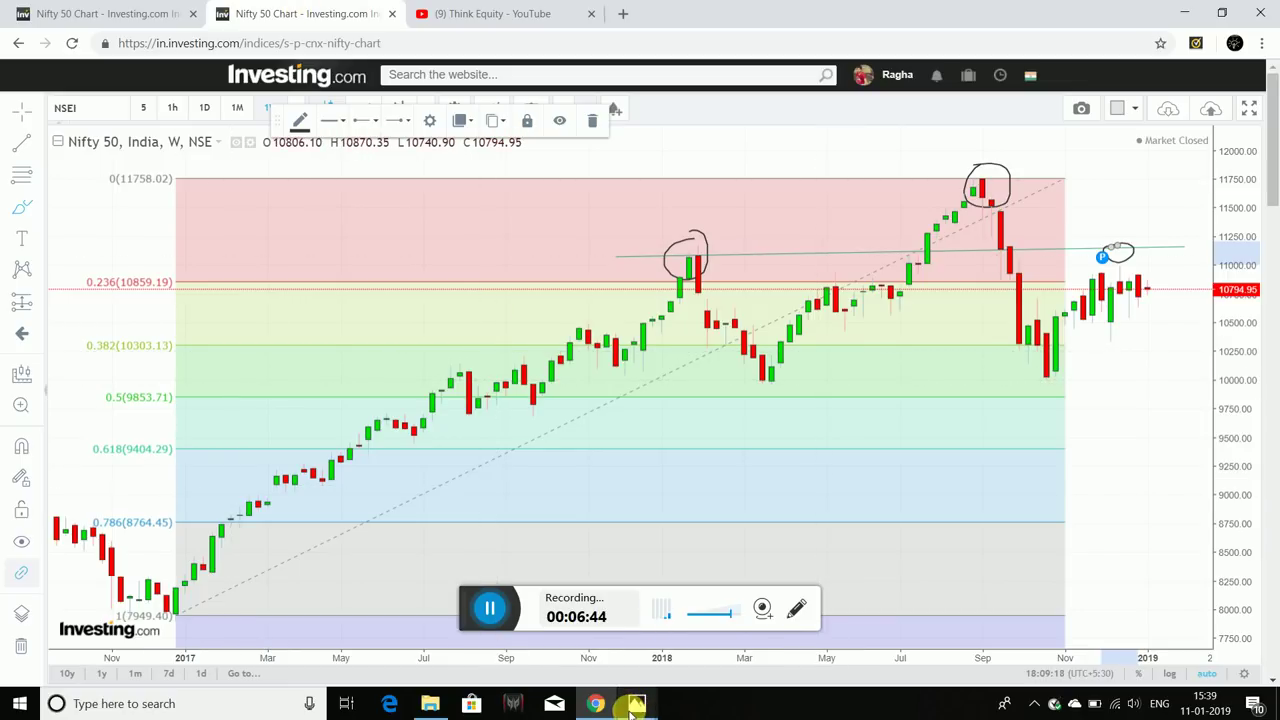
# - Compare the weekly chart's marked peaks with the shoulders and head in Nifty Pattern Nov 20.png in Photos, and go back to Chrome
pyautogui.moveTo(630, 708)
pyautogui.moveTo(493, 660)
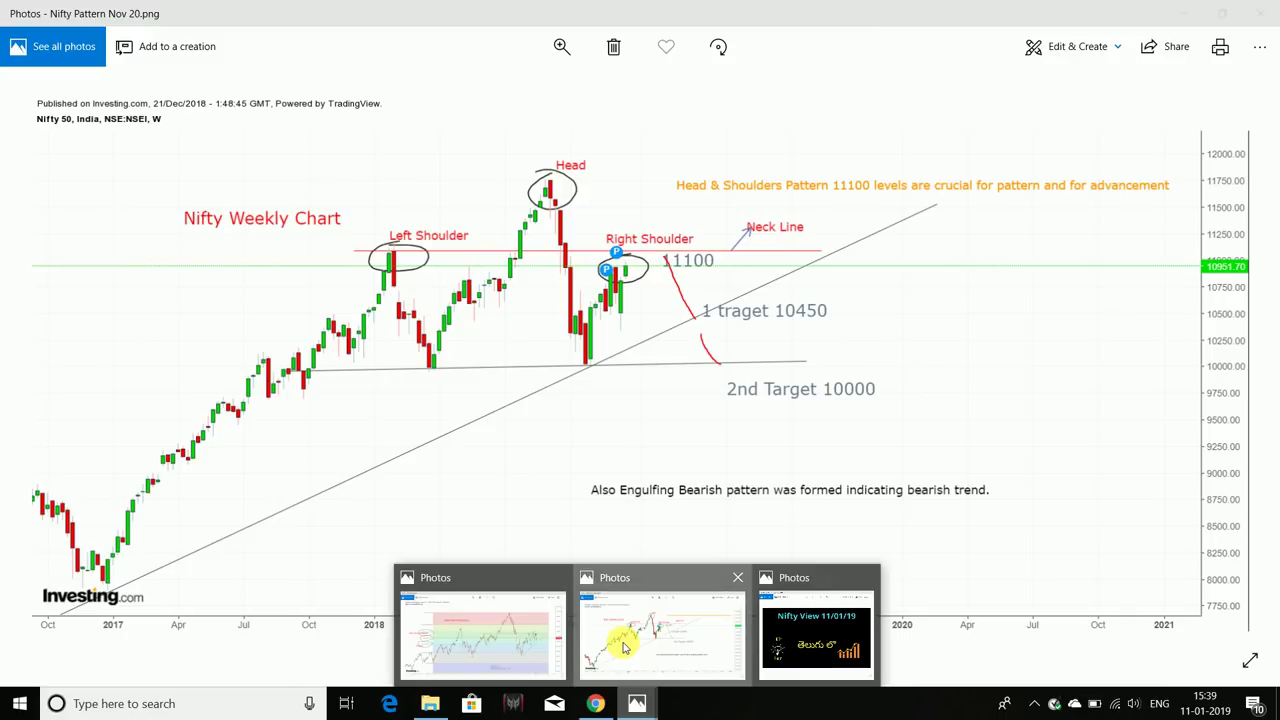
pyautogui.click(625, 630)
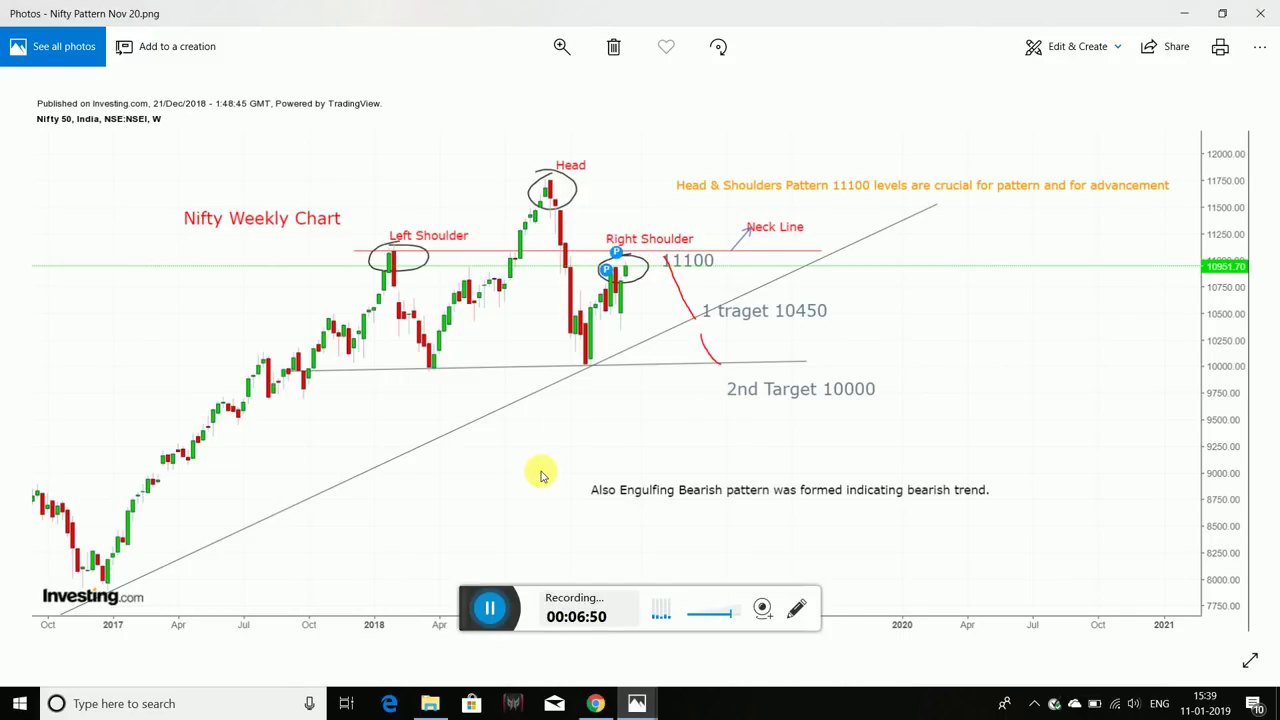
pyautogui.click(597, 703)
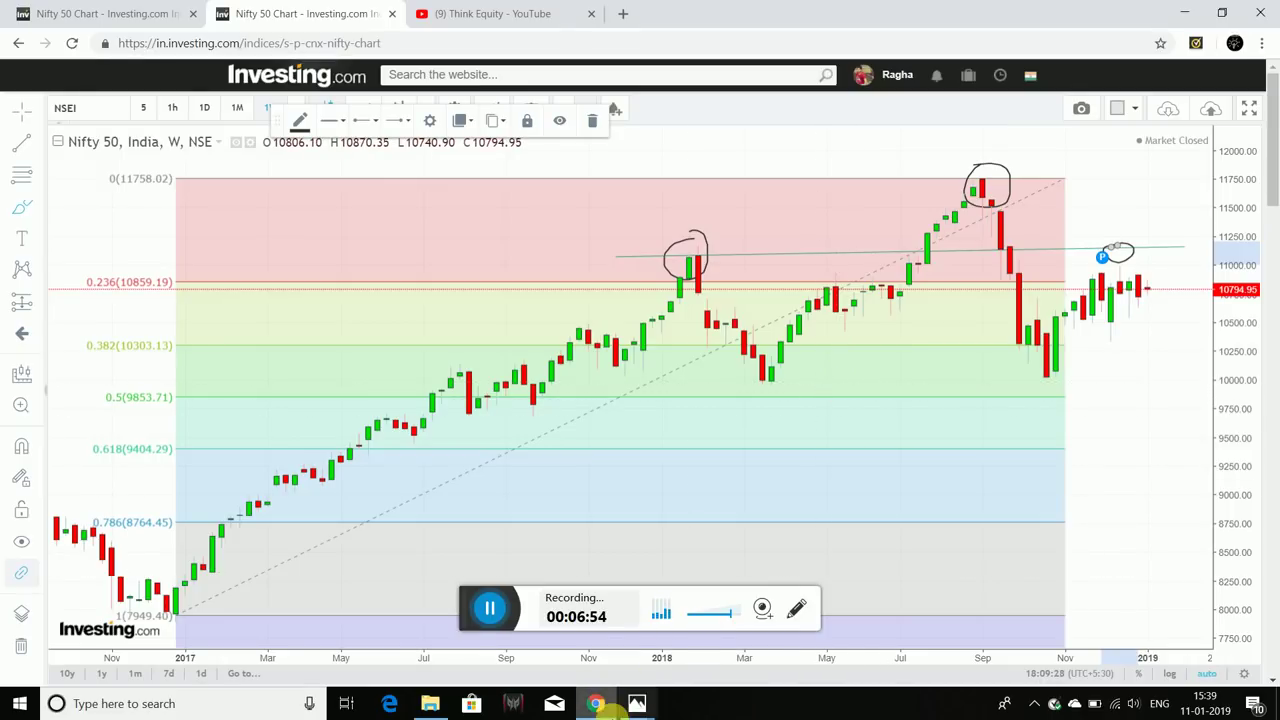
pyautogui.click(600, 703)
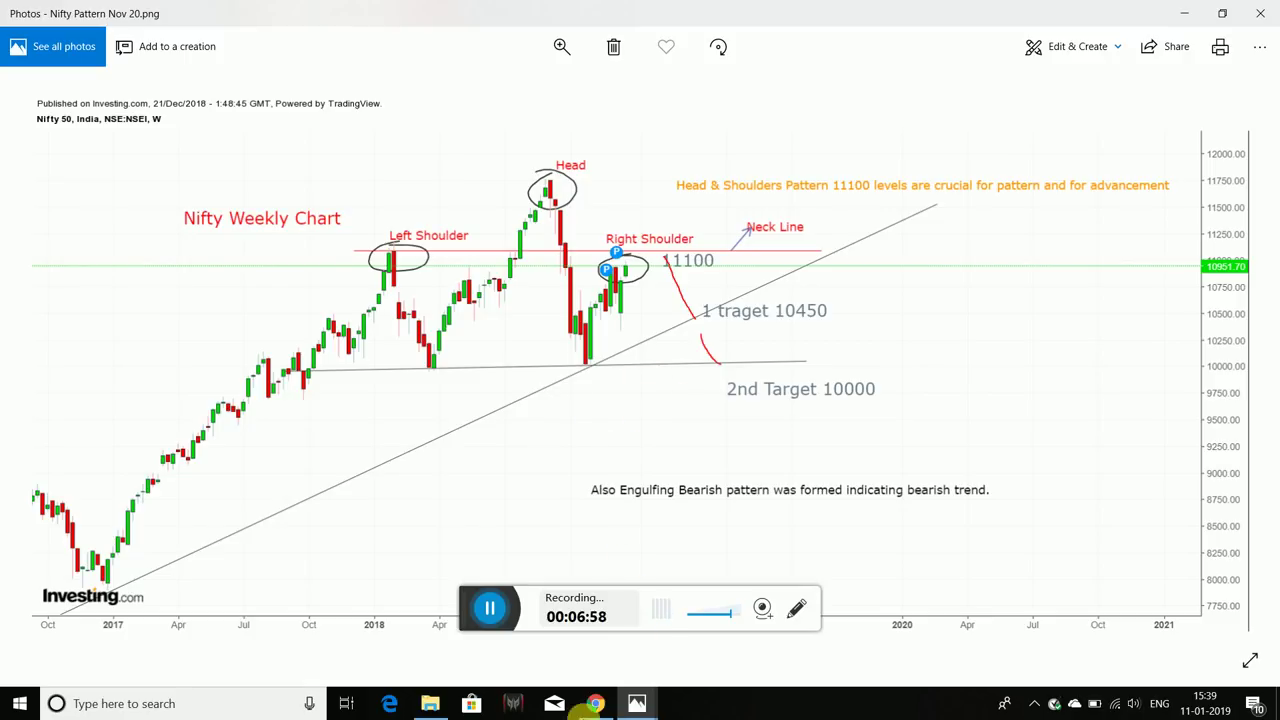
pyautogui.click(595, 703)
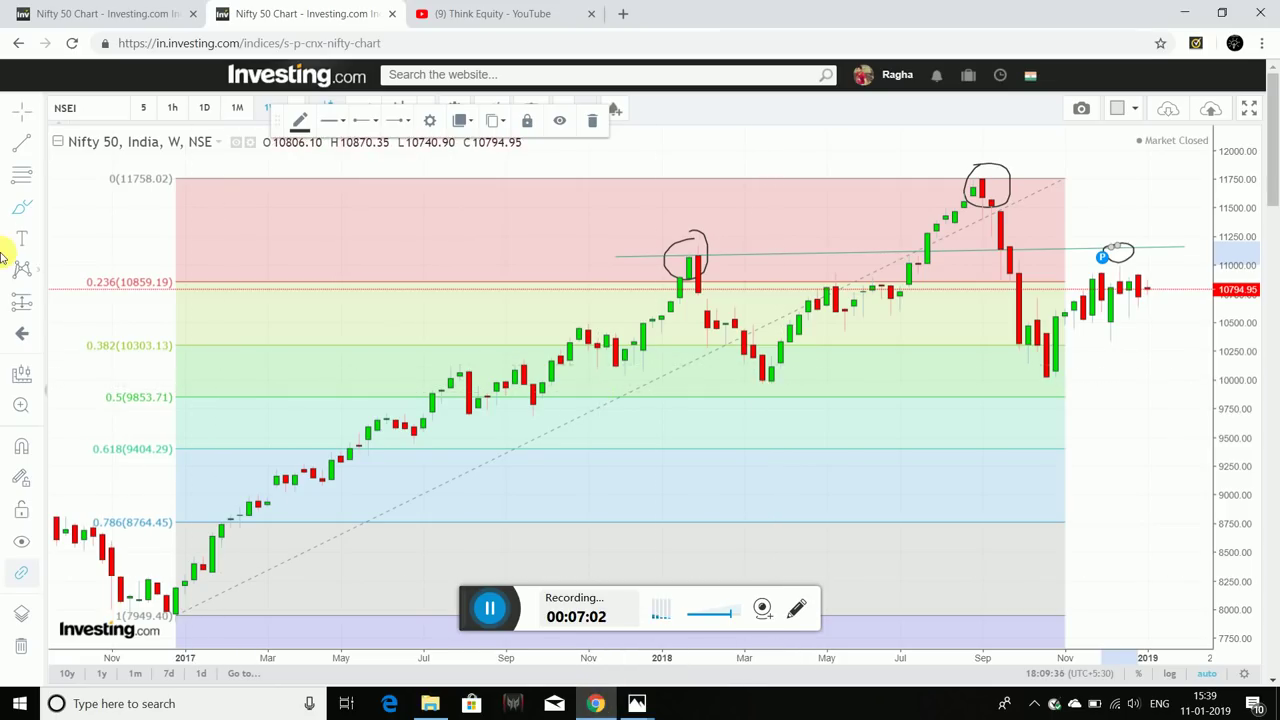
# - Draw a trend line along the weekly chart's 2018 lows from about 9,985 in late September 2017 to about 10,043 in late December 2018
pyautogui.click(37, 148)
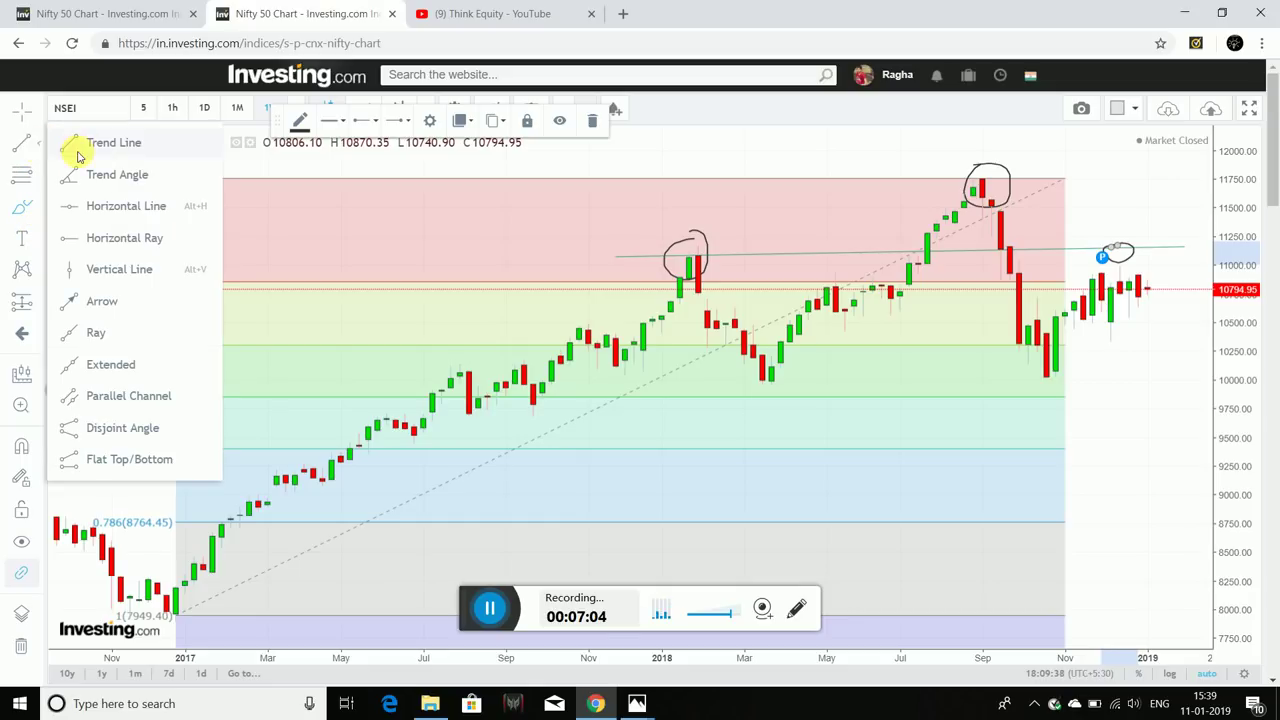
pyautogui.click(65, 141)
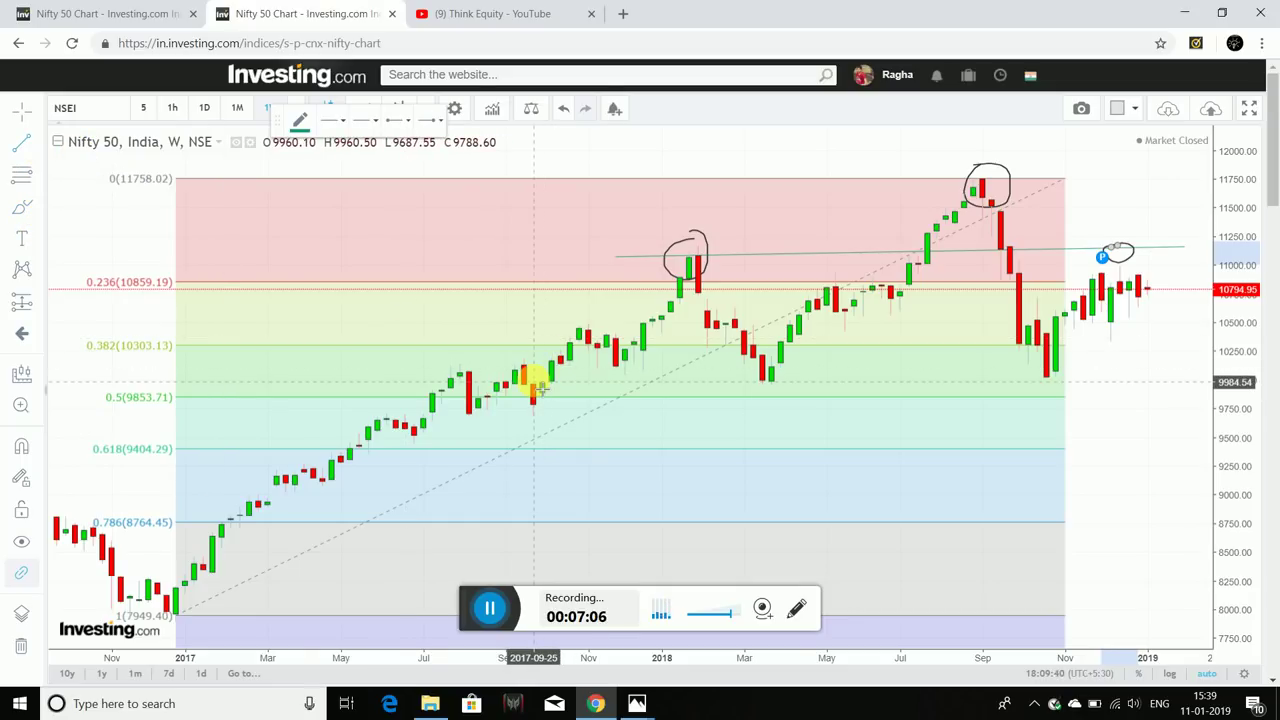
pyautogui.click(533, 384)
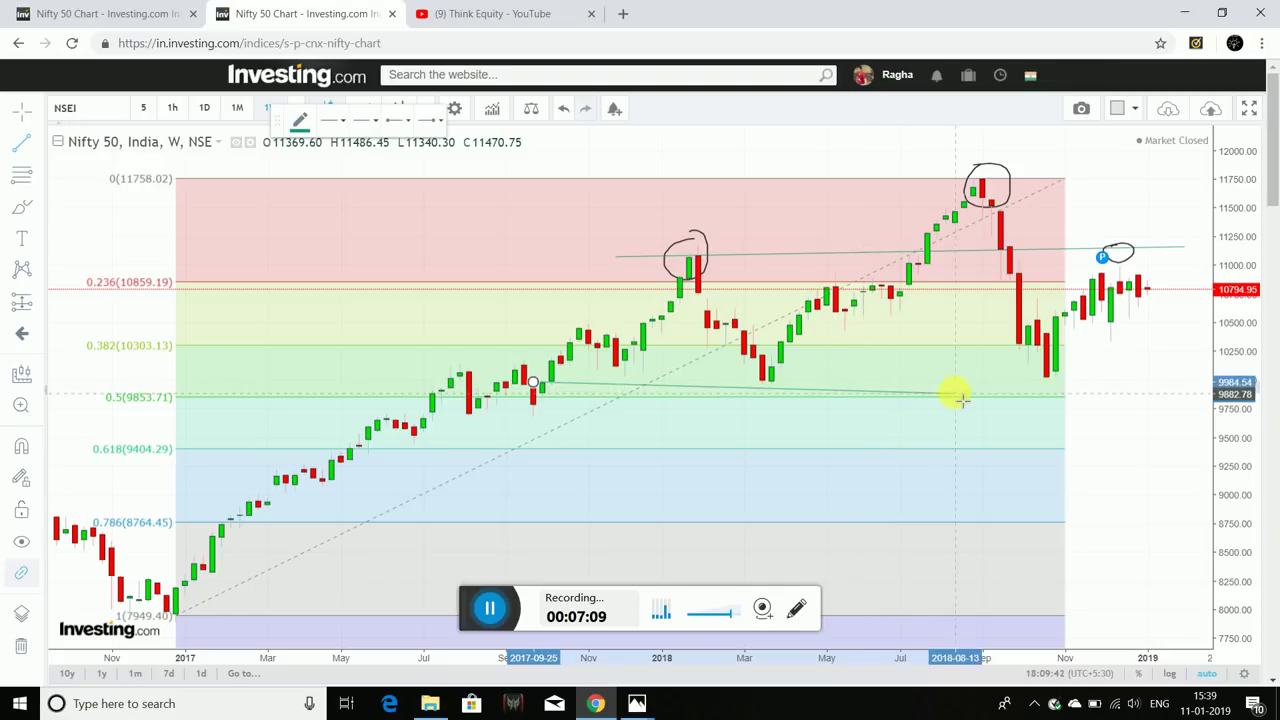
pyautogui.click(1129, 375)
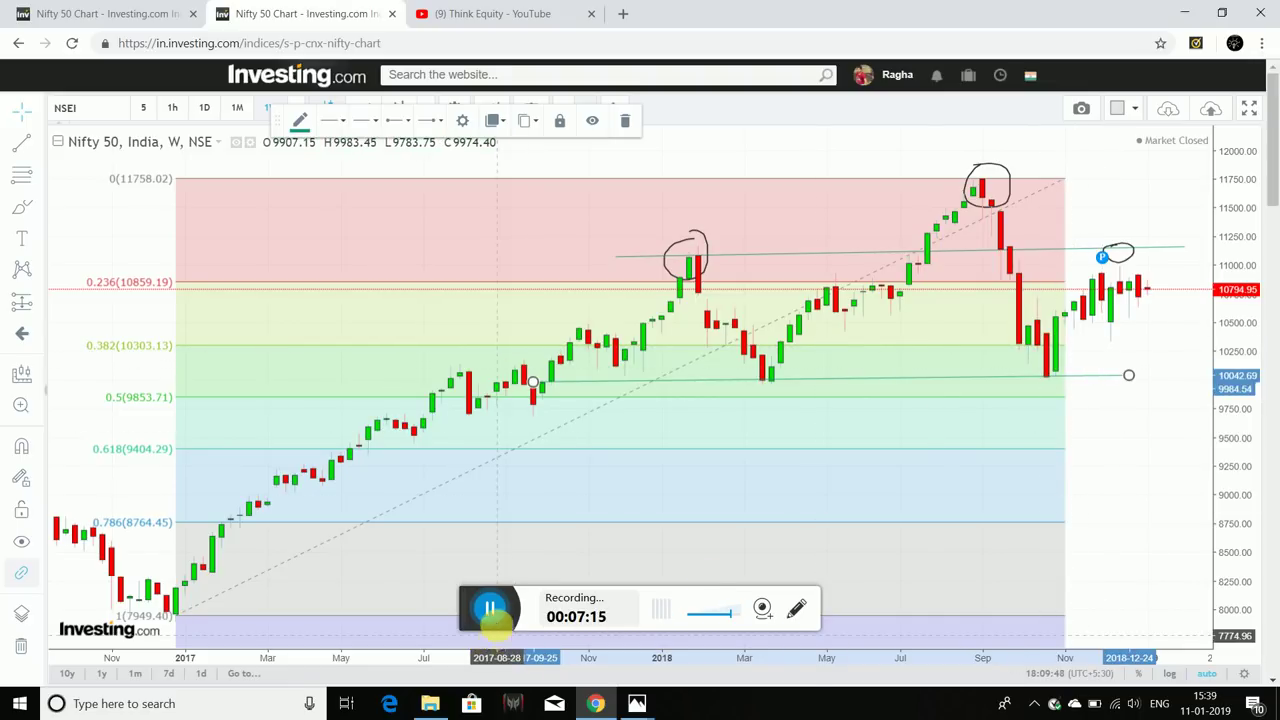
pyautogui.click(490, 609)
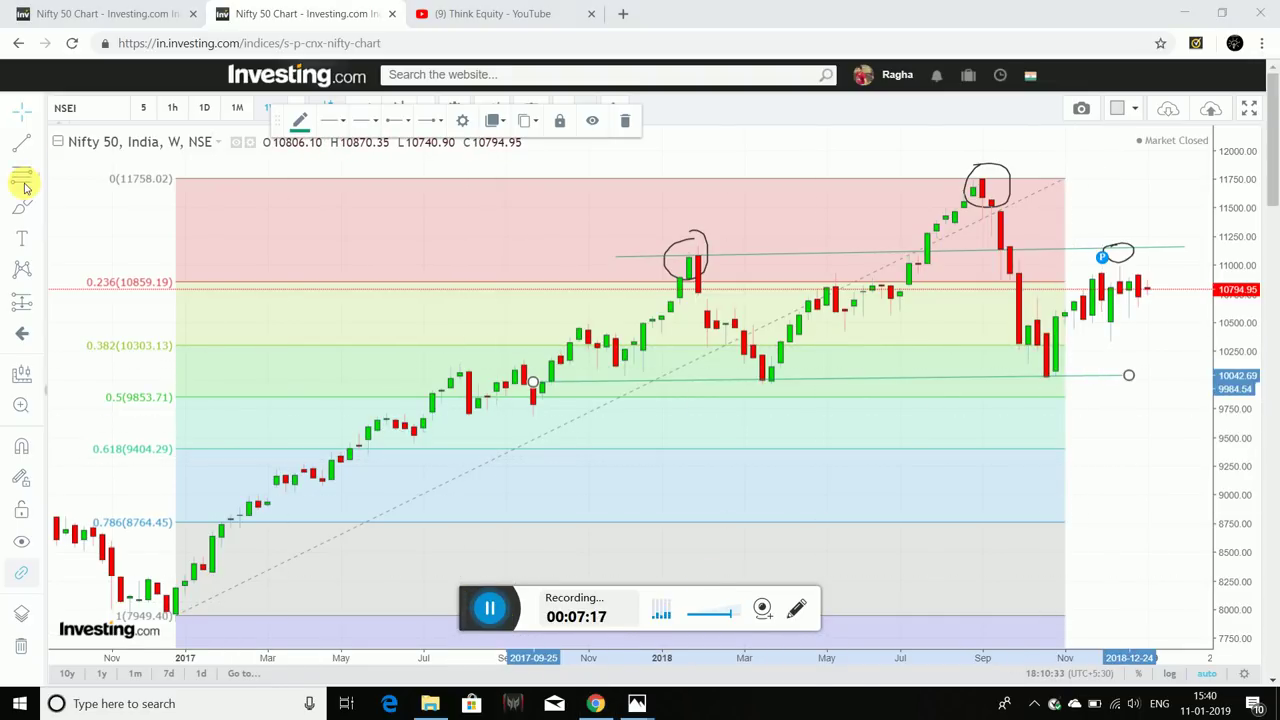
# - Draw a rising trend line on the weekly chart from 7,949.40 in late December 2016 to about 10,392 in late February 2019
pyautogui.click(35, 145)
pyautogui.click(80, 145)
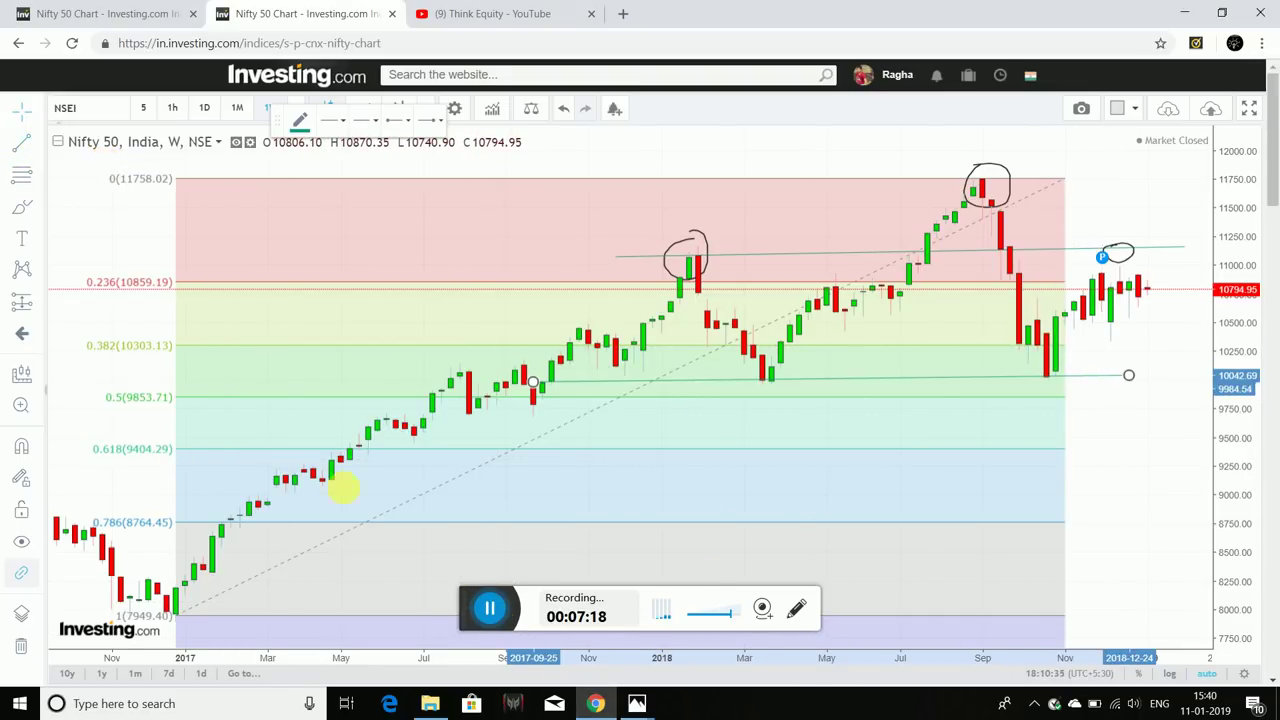
pyautogui.click(175, 615)
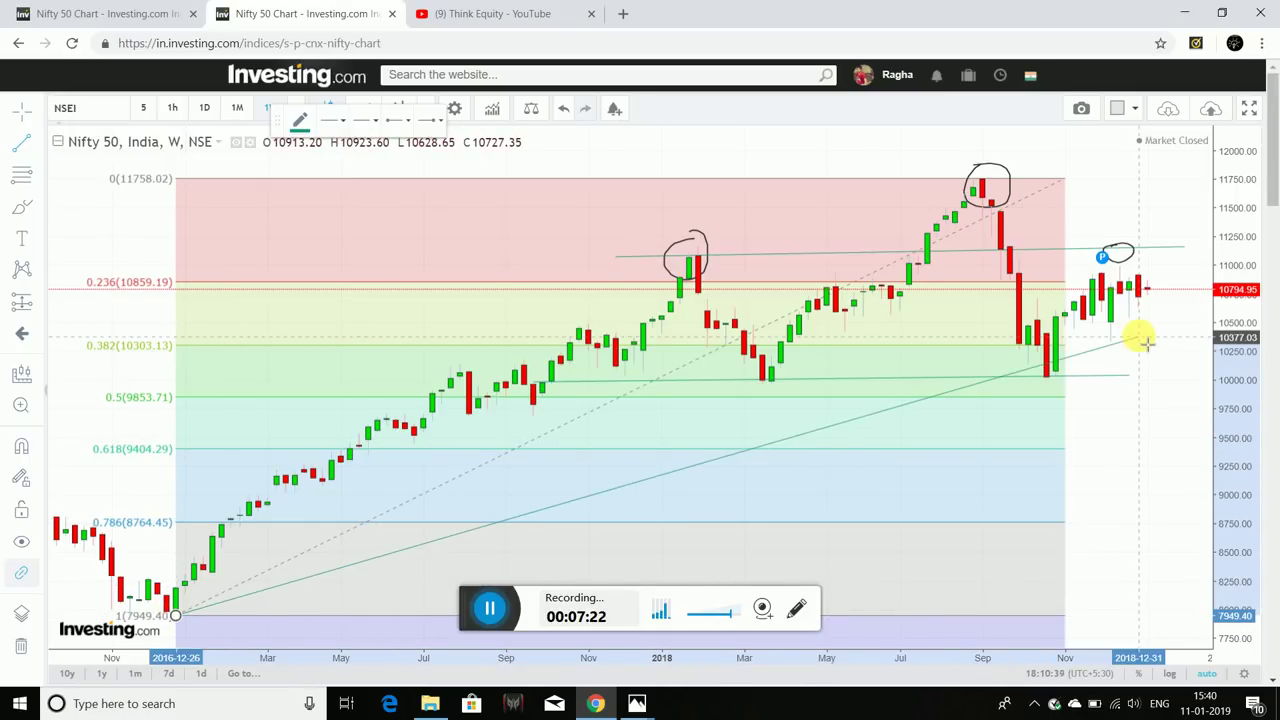
pyautogui.click(1208, 334)
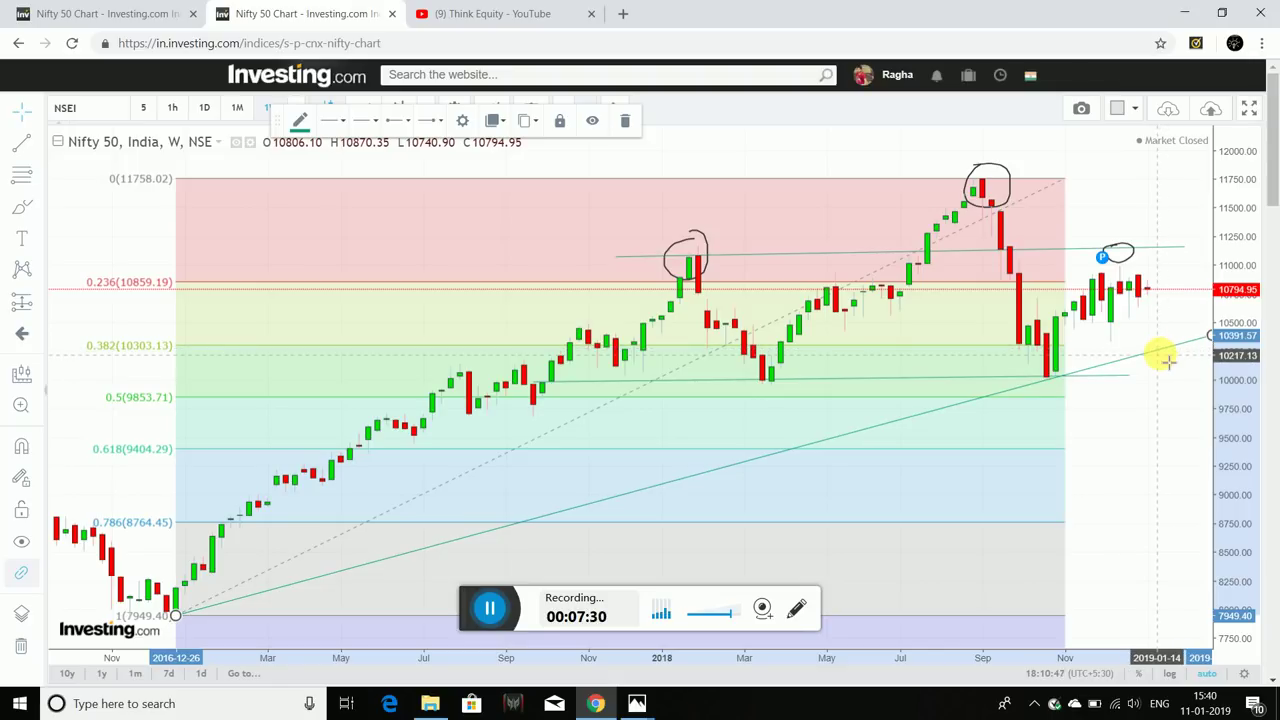
# - Examine the rising trend line and the Fibonacci retracement levels on the weekly chart, and go back to the daily chart
pyautogui.hscroll(3, 1165, 357)
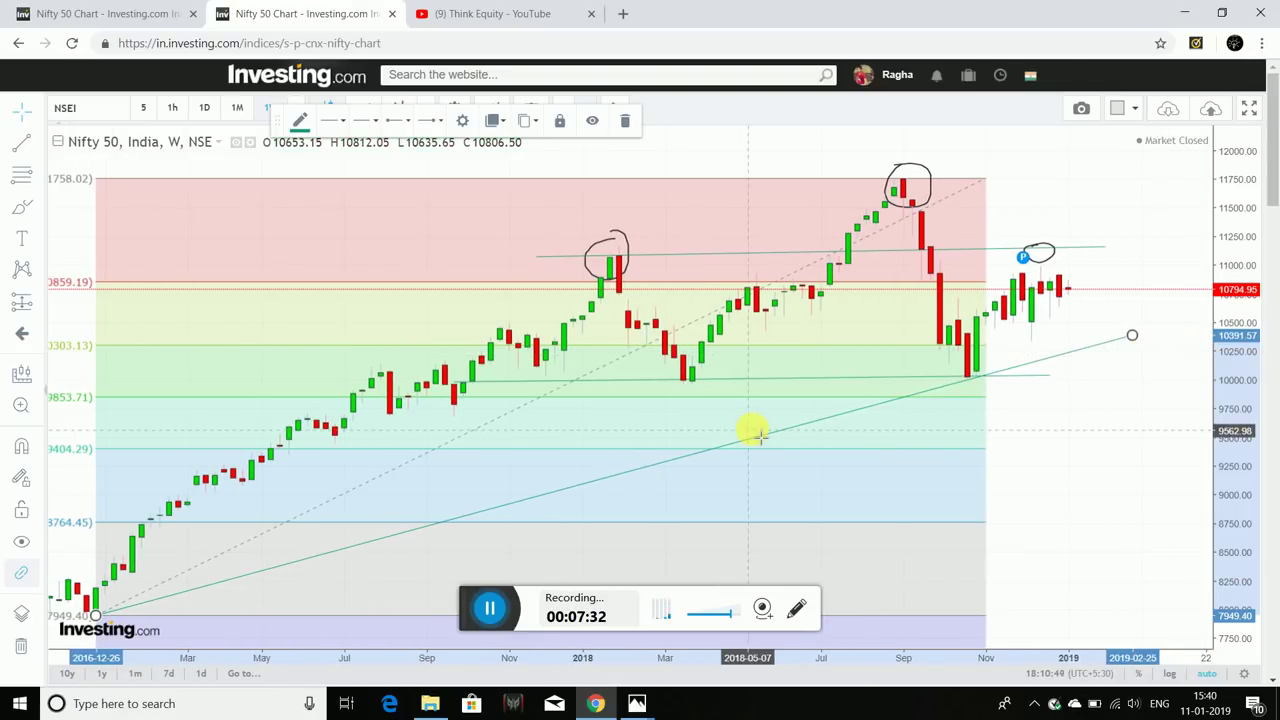
pyautogui.hscroll(-3, 266, 400)
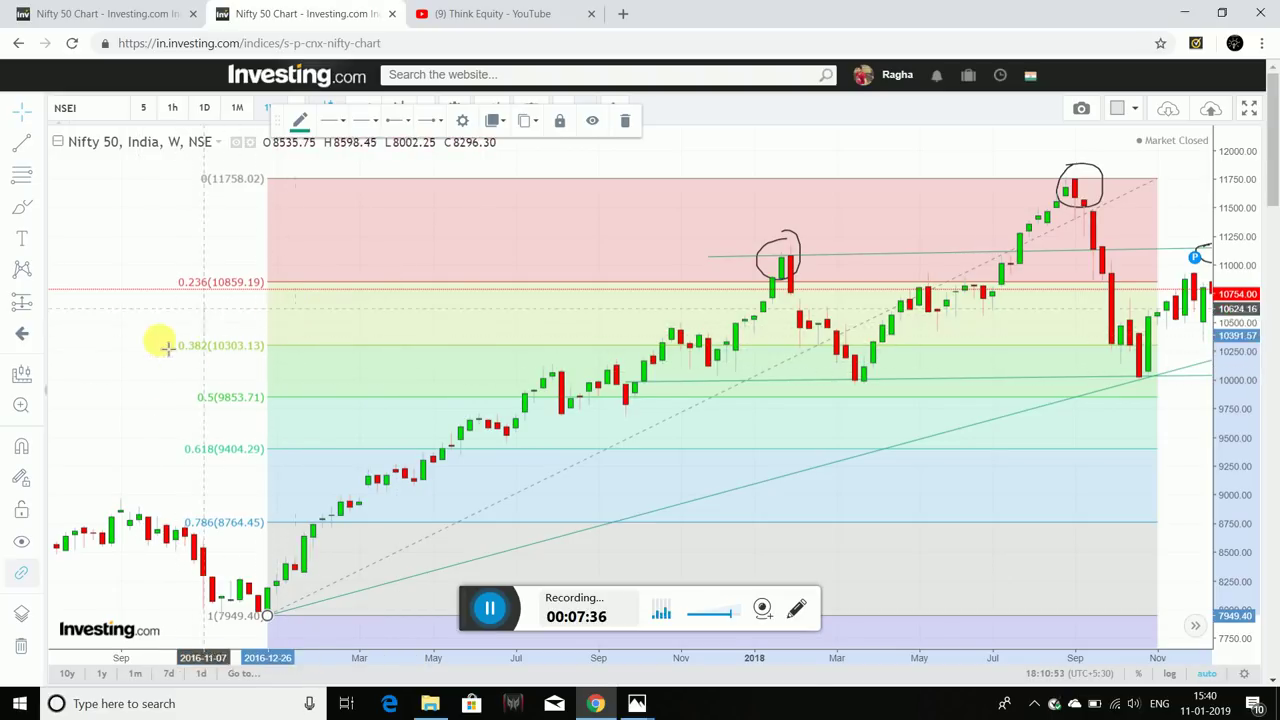
pyautogui.hscroll(3, 343, 363)
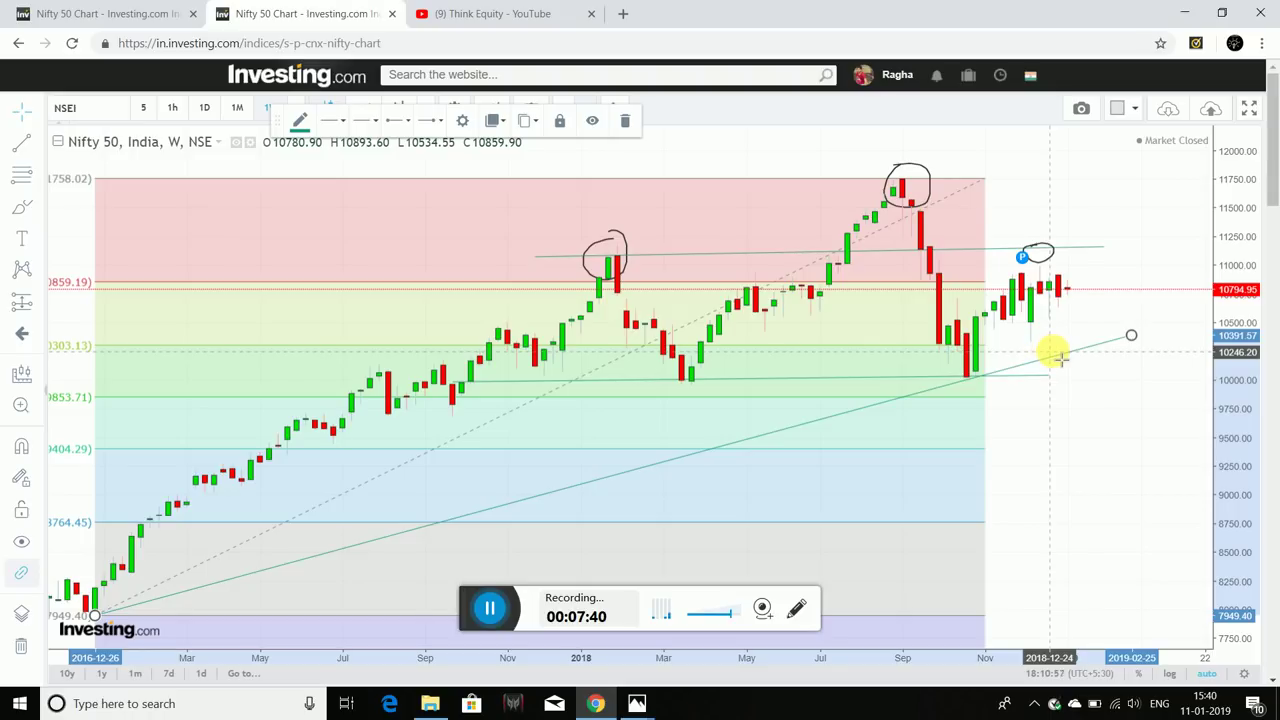
pyautogui.hscroll(-1, 182, 368)
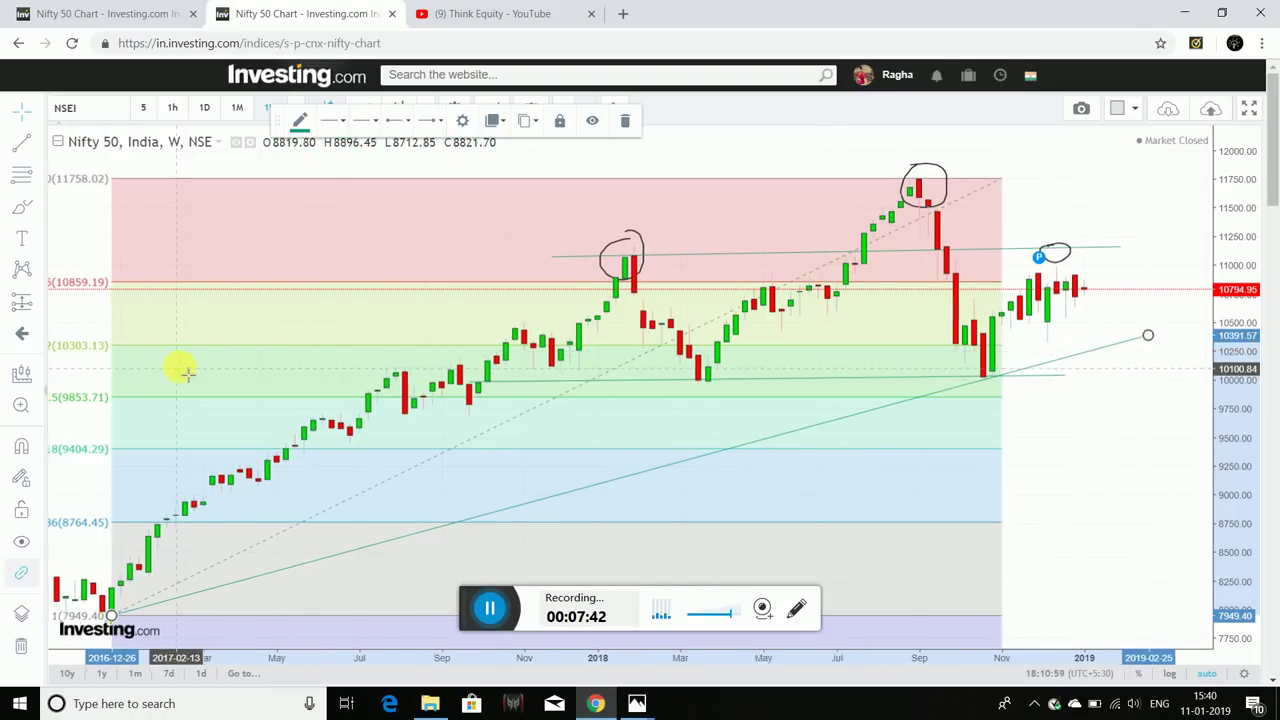
pyautogui.hscroll(-2, 182, 368)
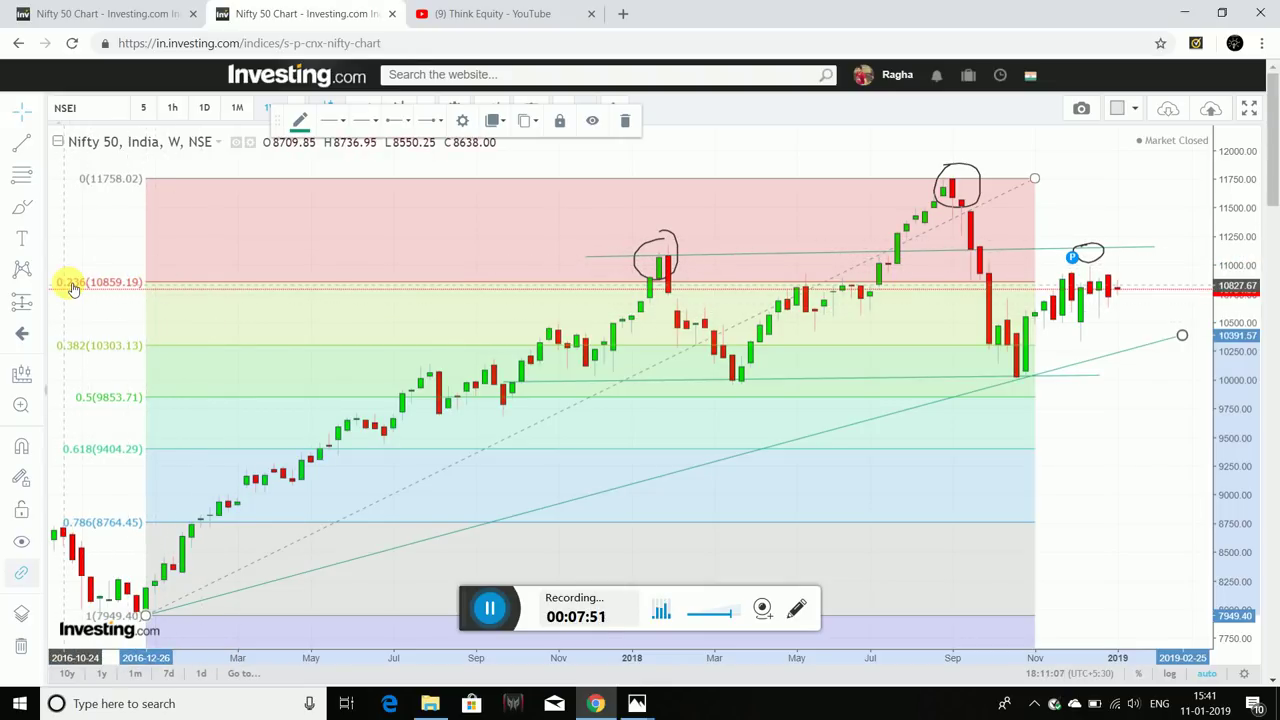
pyautogui.click(500, 14)
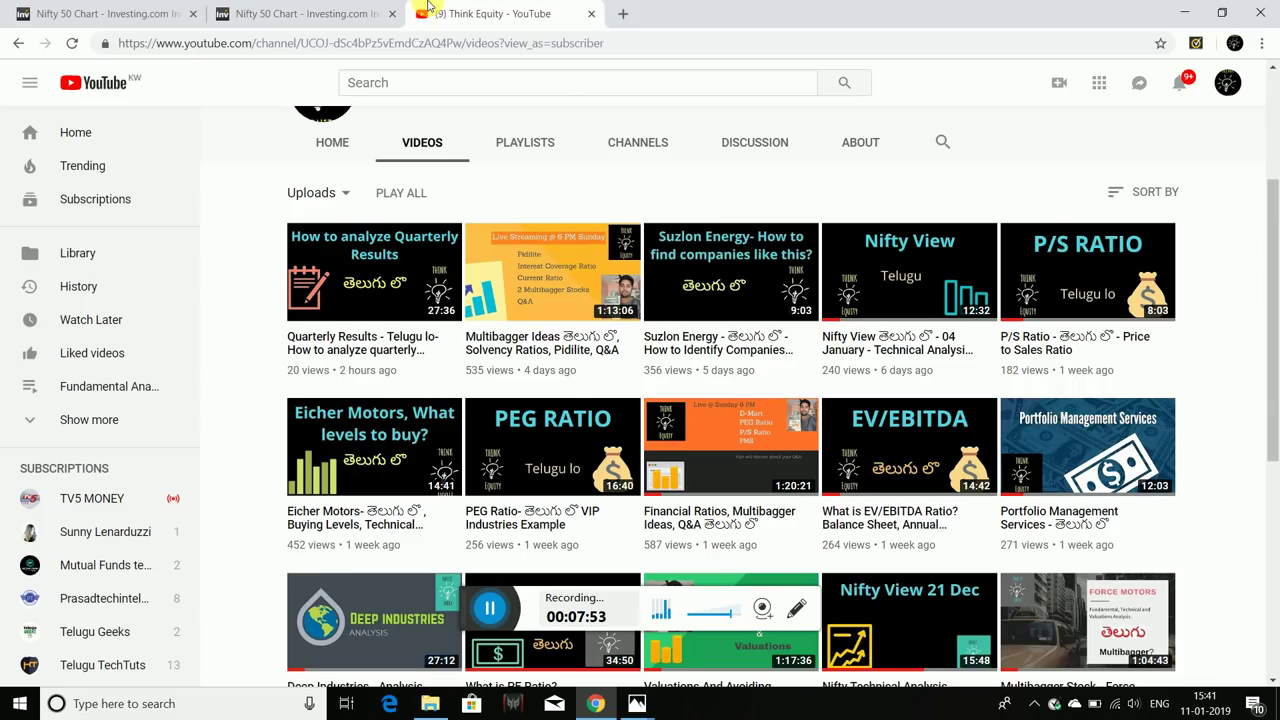
pyautogui.click(308, 12)
pyautogui.click(120, 12)
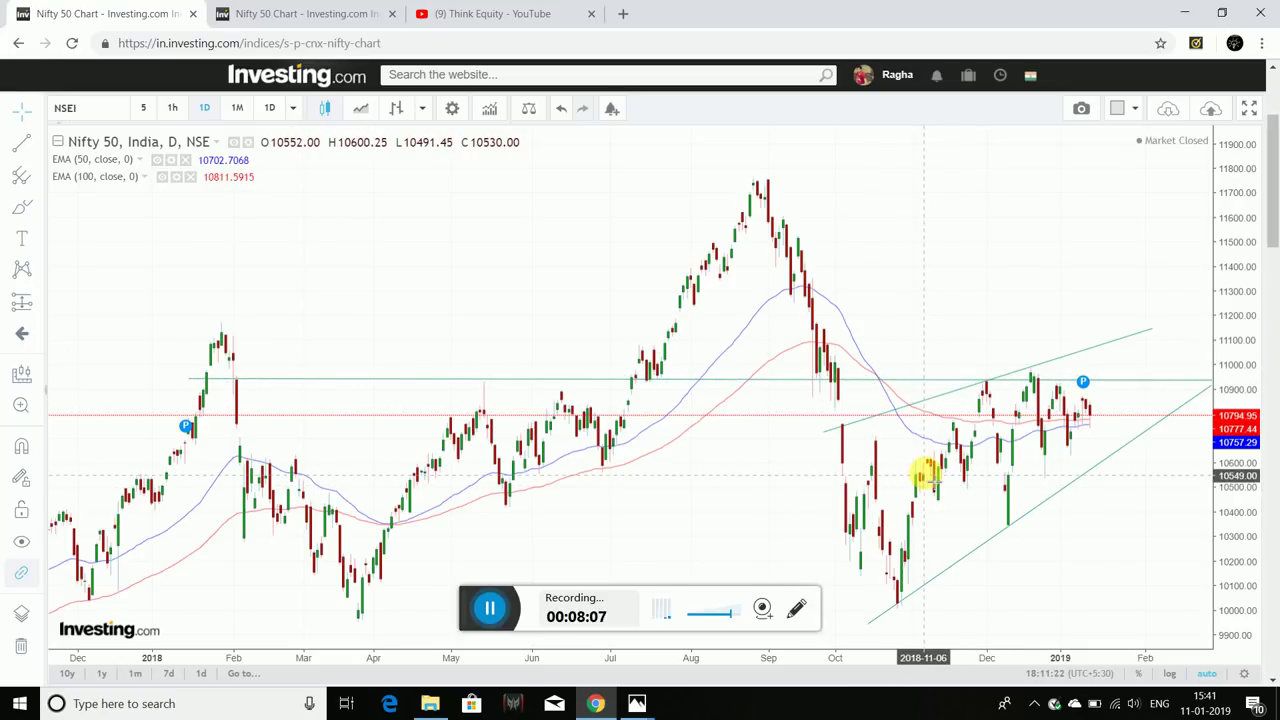
pyautogui.click(490, 614)
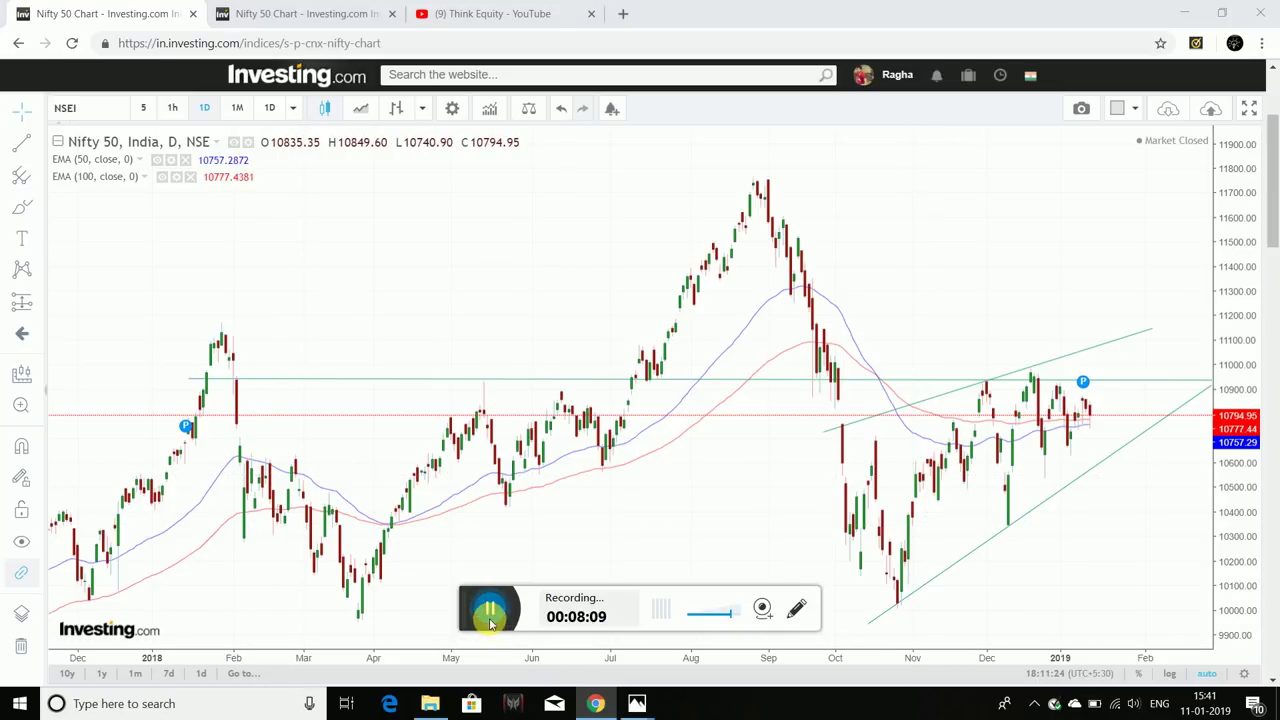
# - Draw a support trend line on the daily chart from about 10,413 in late November 2017 to about 10,467 in mid-February 2019
pyautogui.click(35, 148)
pyautogui.click(100, 145)
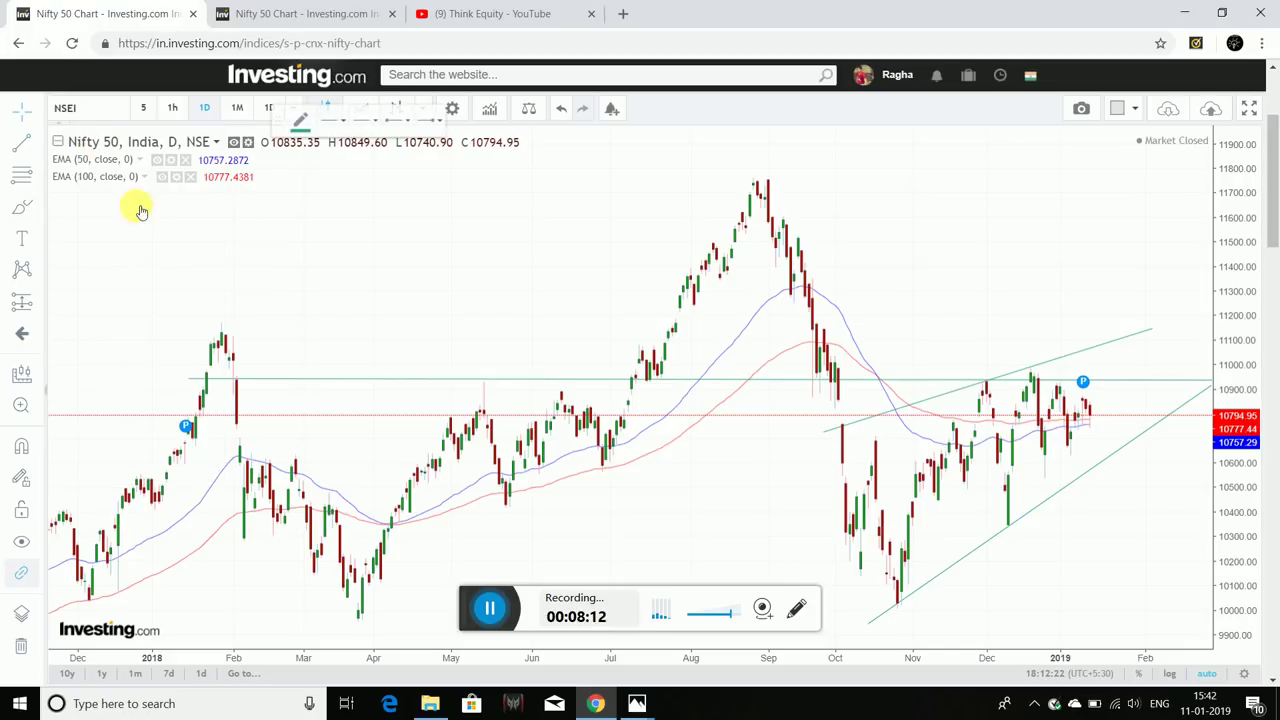
pyautogui.click(57, 510)
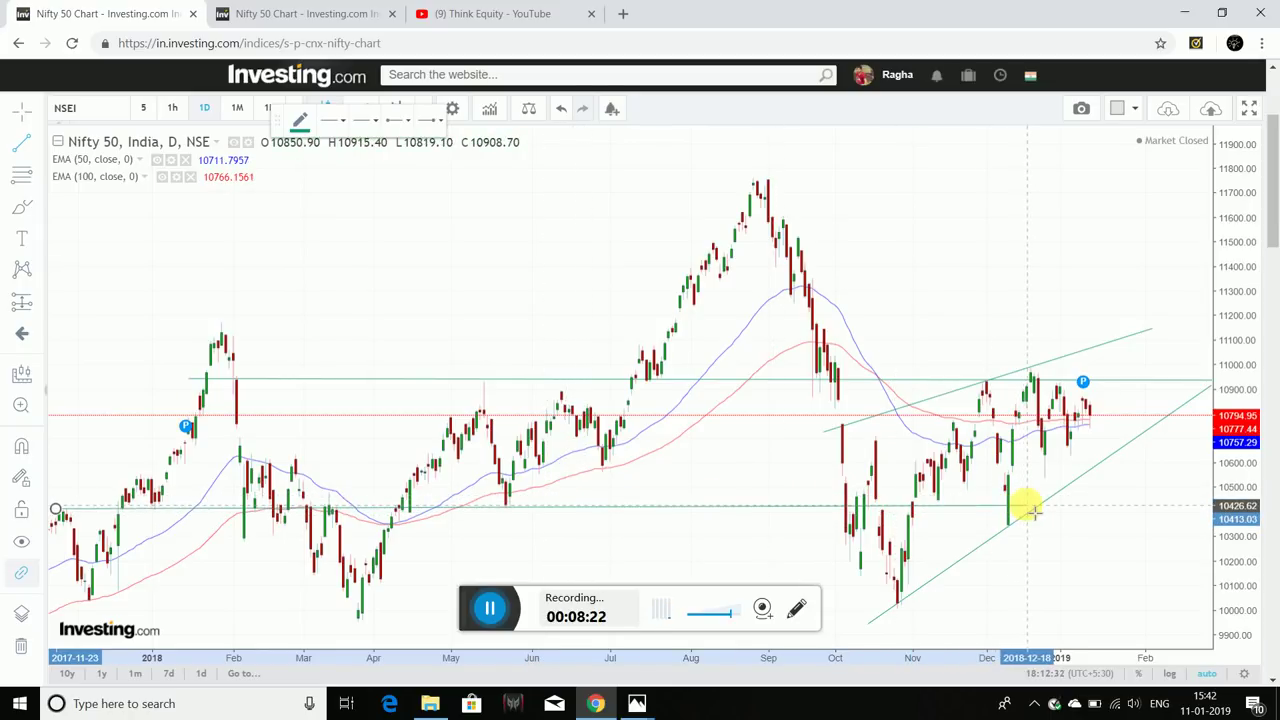
pyautogui.click(1179, 496)
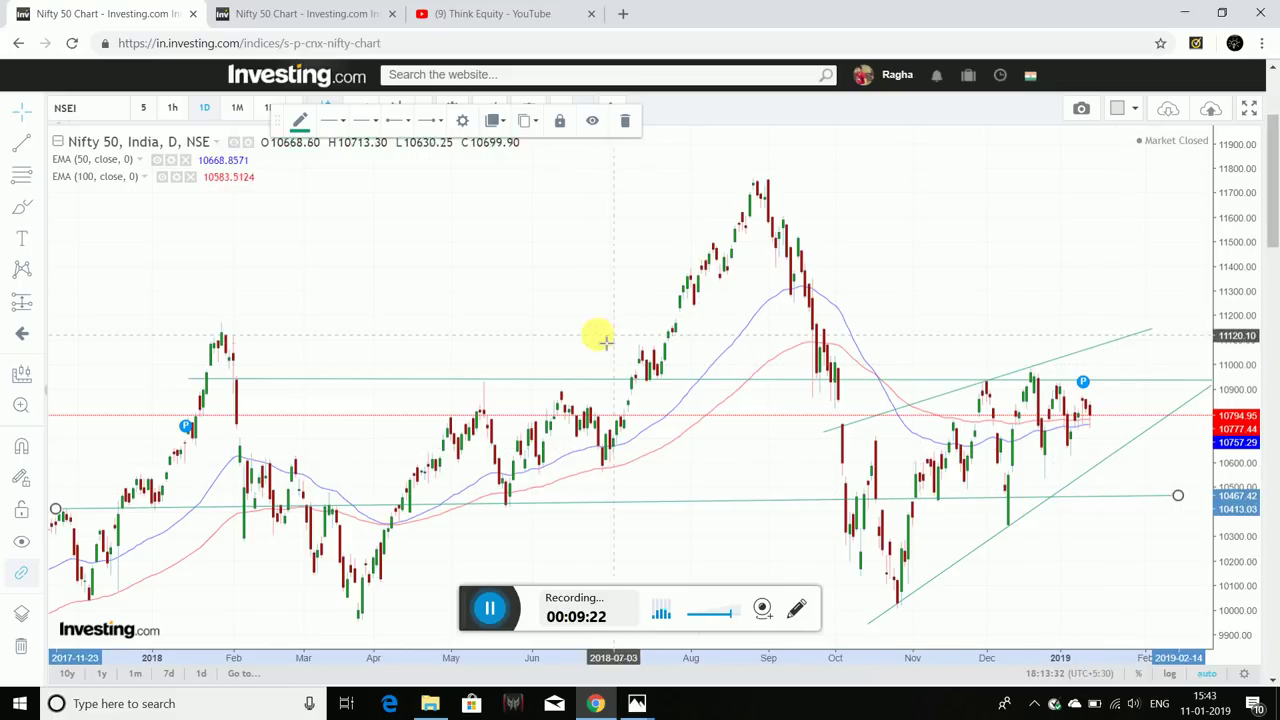
# - Check the right shoulder and target levels in Nifty Pattern Nov 20.png in Photos, and close the image
pyautogui.click(632, 704)
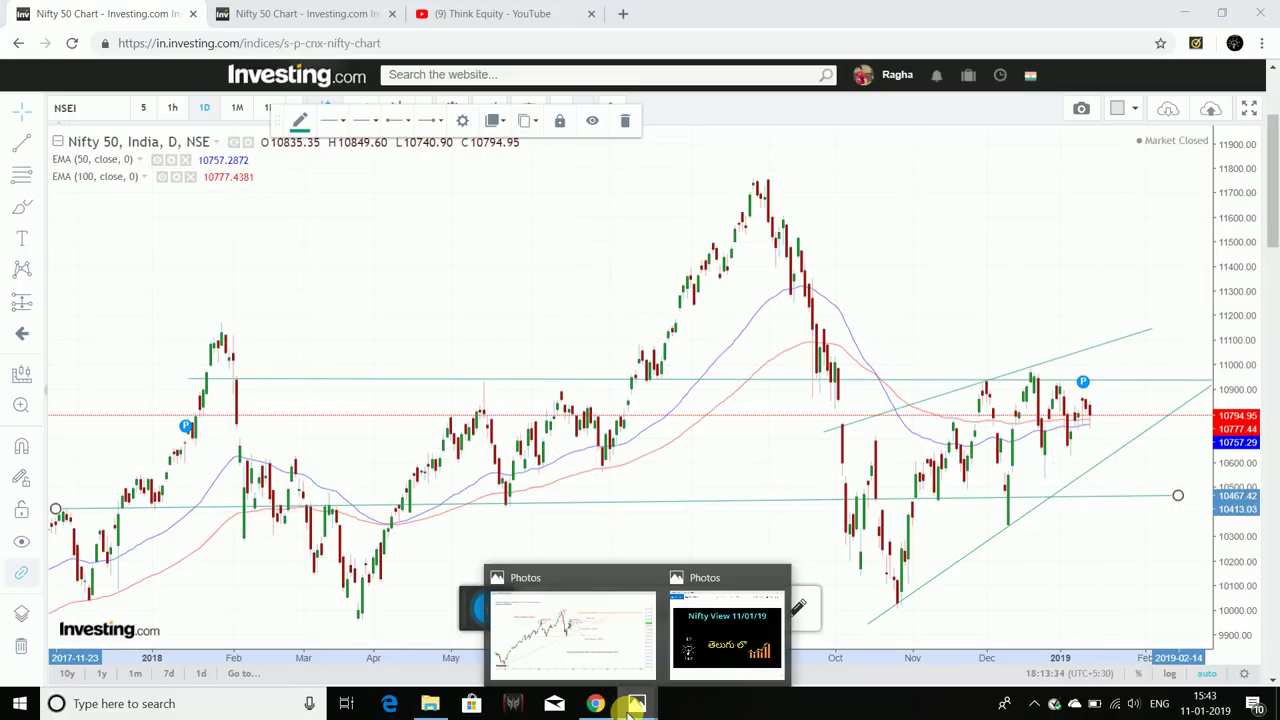
pyautogui.click(571, 646)
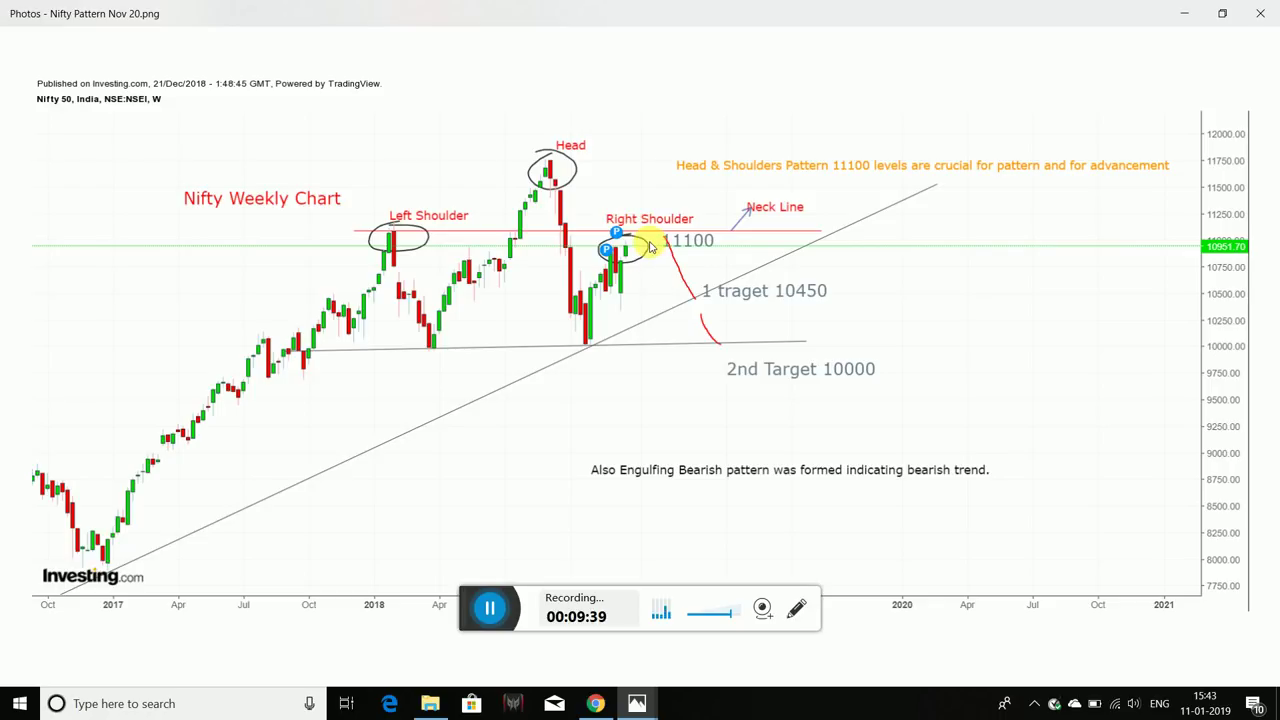
pyautogui.click(1262, 14)
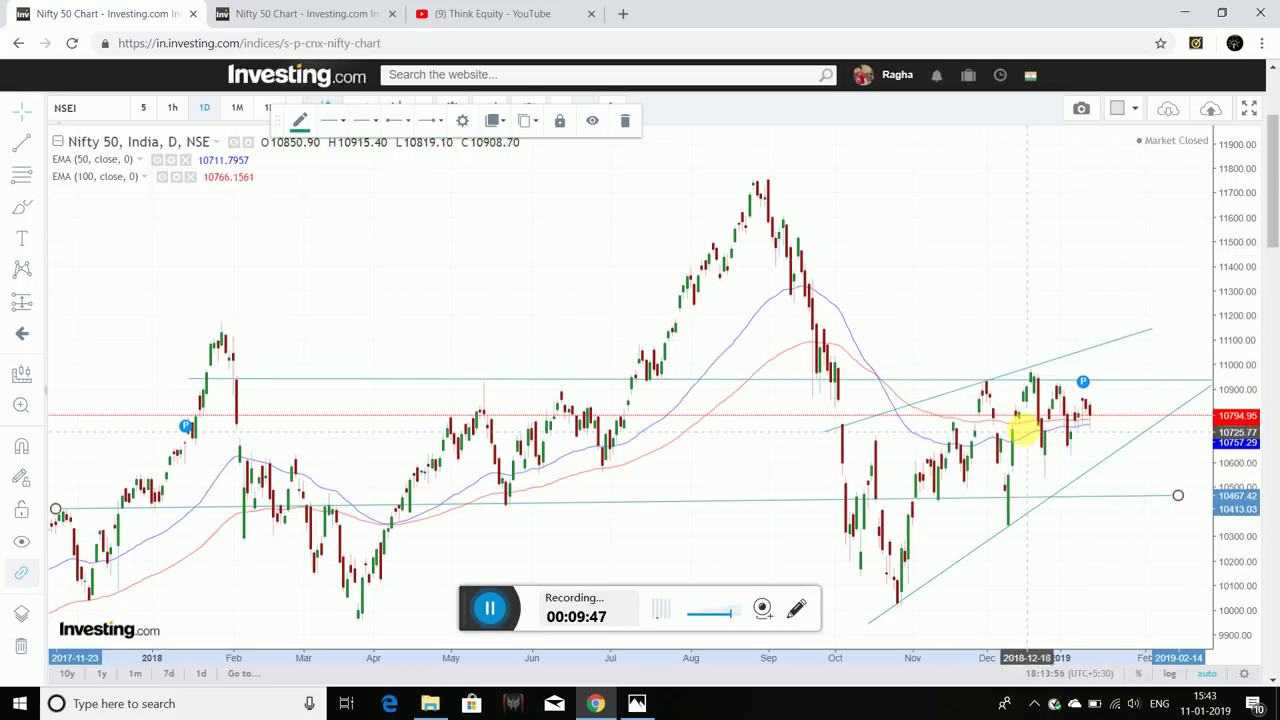
# - Examine the daily chart's January 2019 candles against the EMA lines, the horizontal resistance and the rising trend line
pyautogui.scroll(5, 1025, 432)
pyautogui.scroll(-4, 1025, 430)
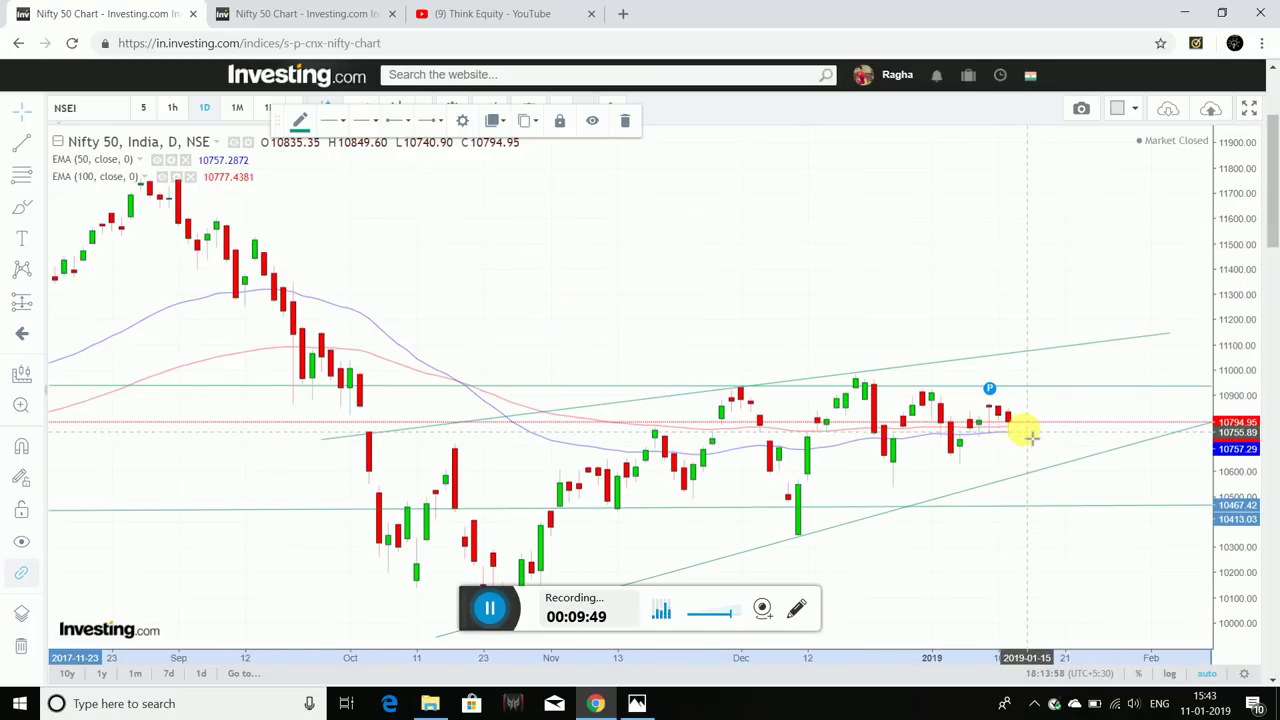
pyautogui.scroll(3, 1022, 430)
pyautogui.moveTo(697, 240)
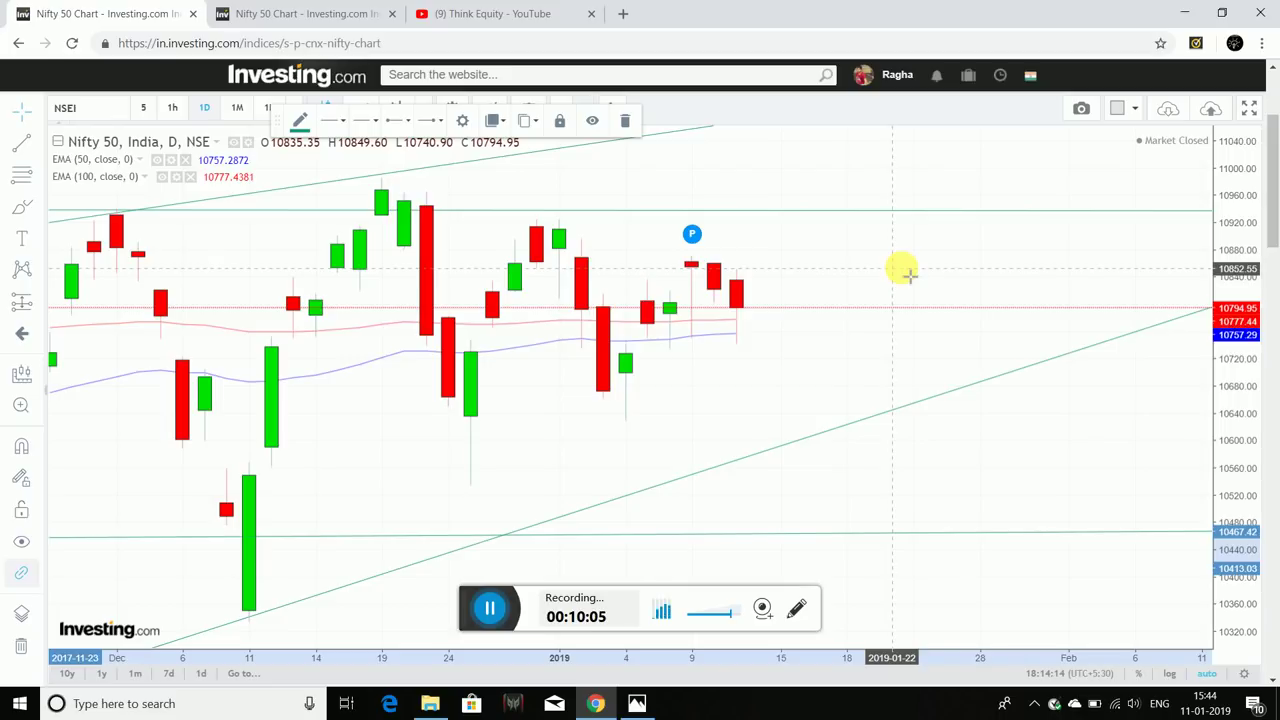
pyautogui.scroll(1, 903, 270)
pyautogui.scroll(-4, 903, 270)
pyautogui.scroll(5, 903, 270)
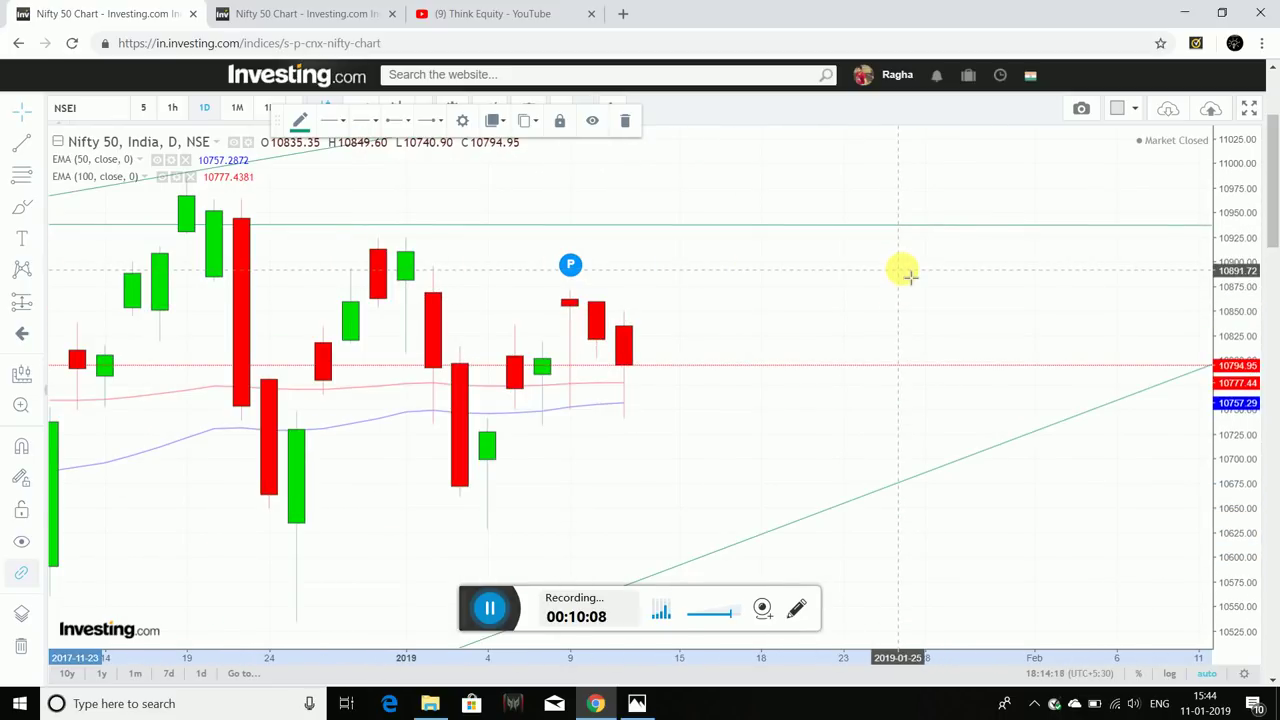
pyautogui.scroll(-3, 903, 270)
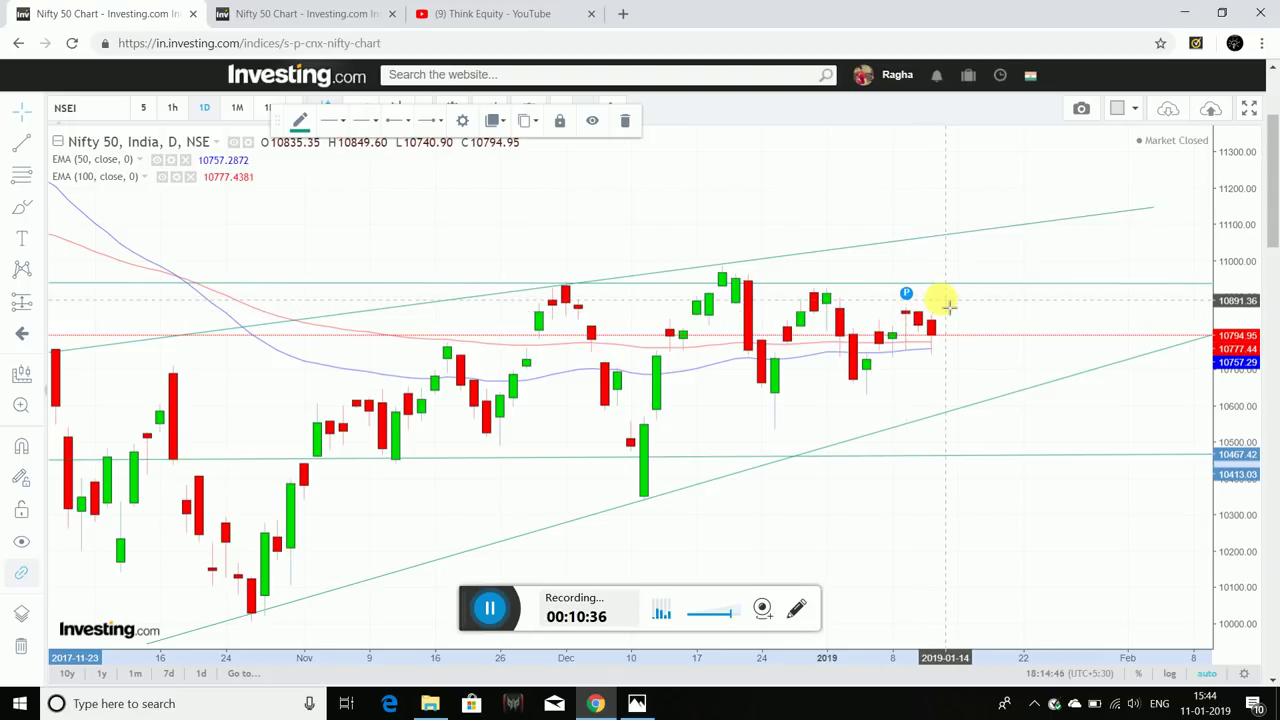
pyautogui.scroll(3, 945, 302)
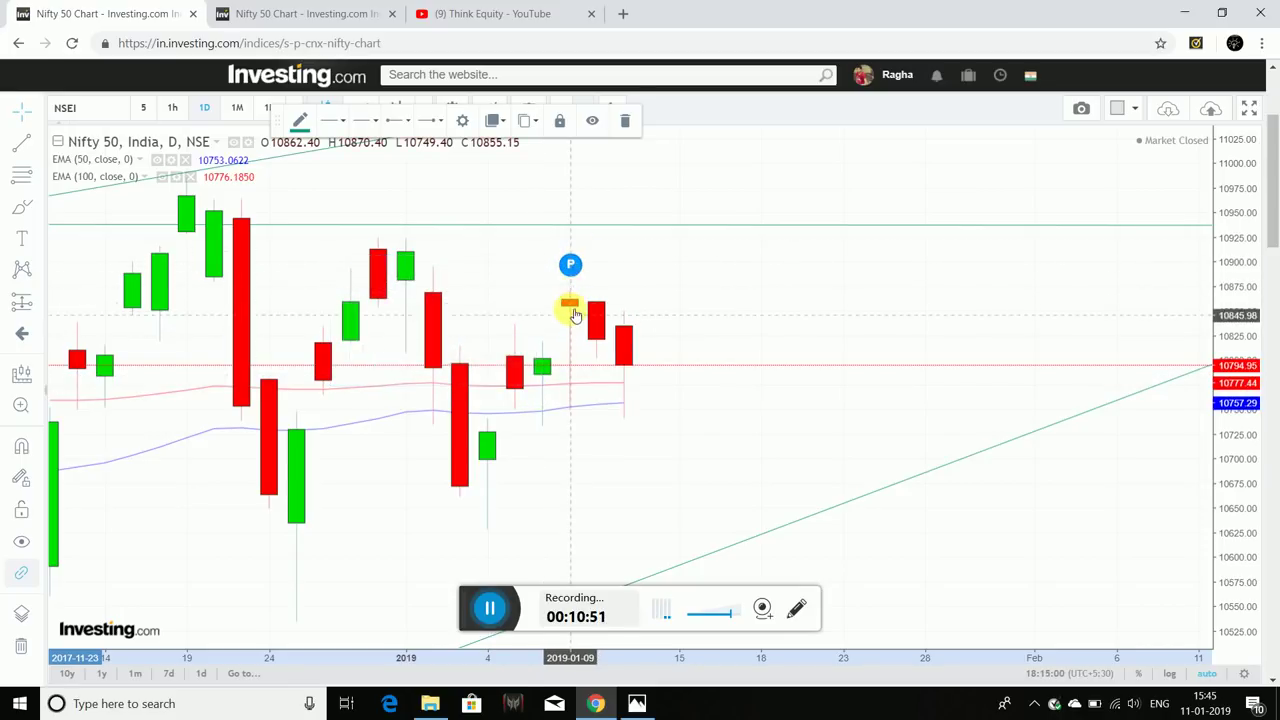
# - Compare the latest January 2019 daily candles with the wider price trend since mid-2018 and the upper rising trend line near the December high
pyautogui.moveTo(571, 264)
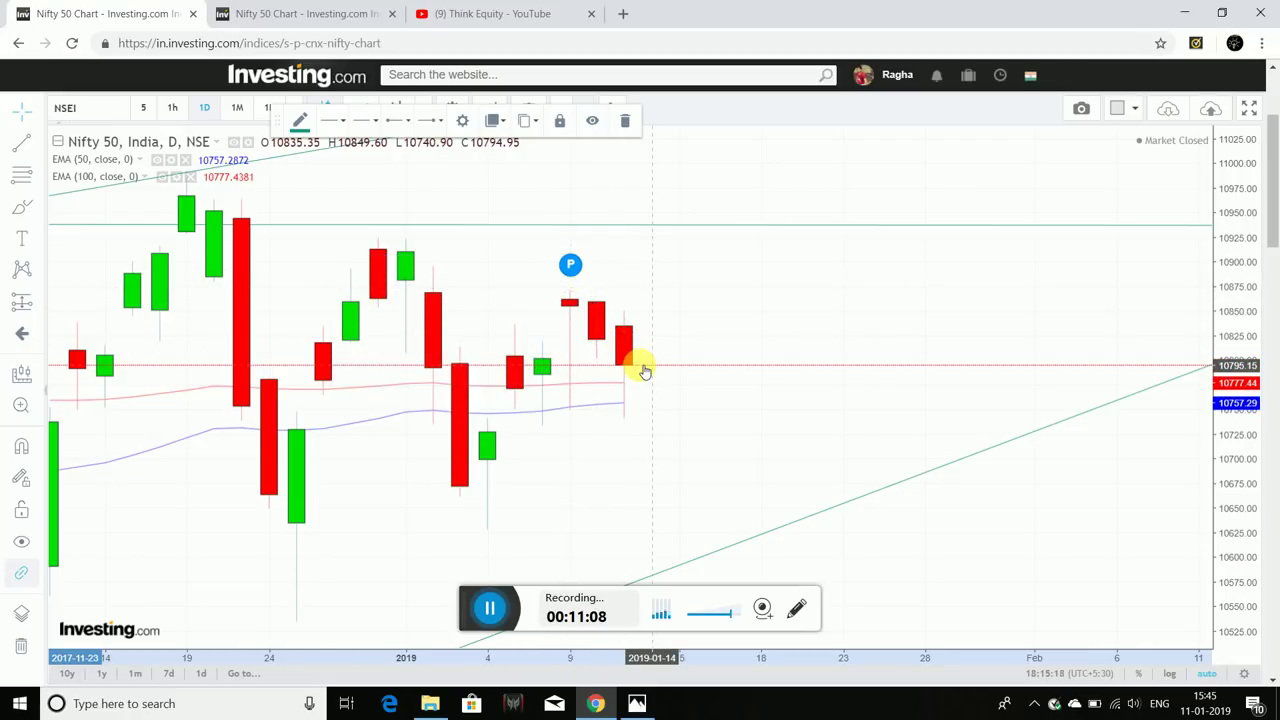
pyautogui.scroll(-5, 644, 371)
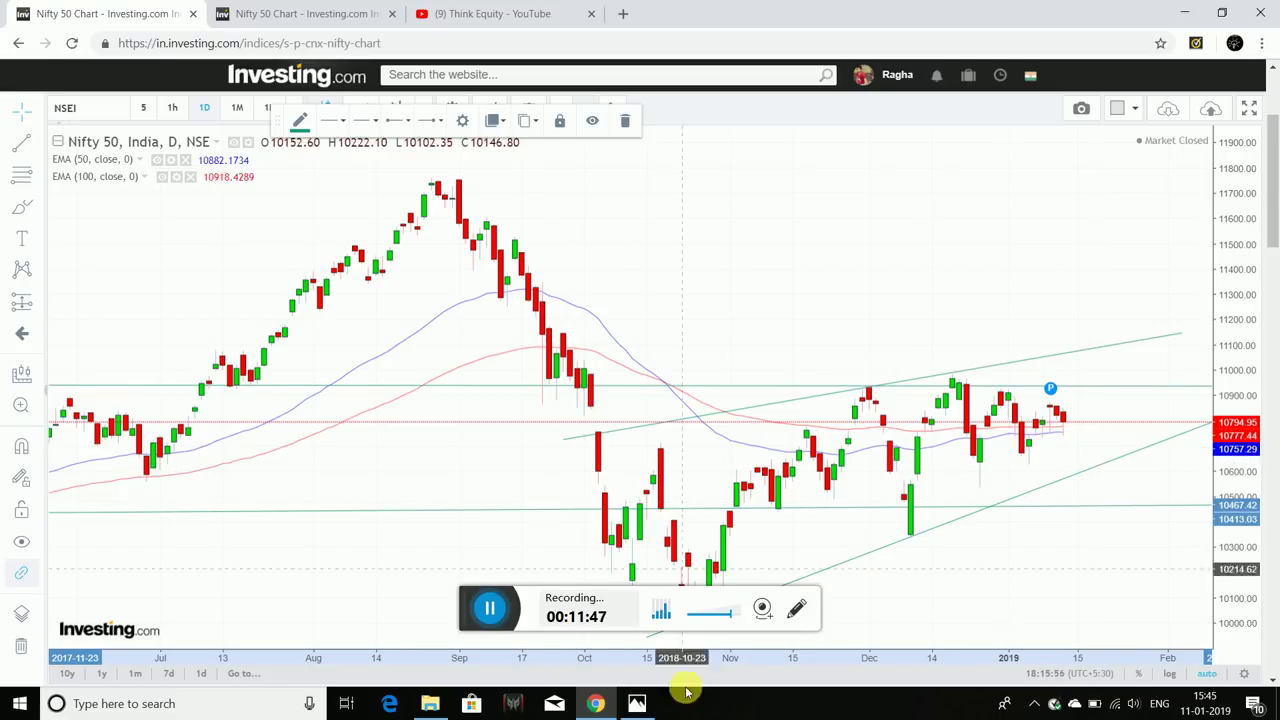
pyautogui.click(972, 375)
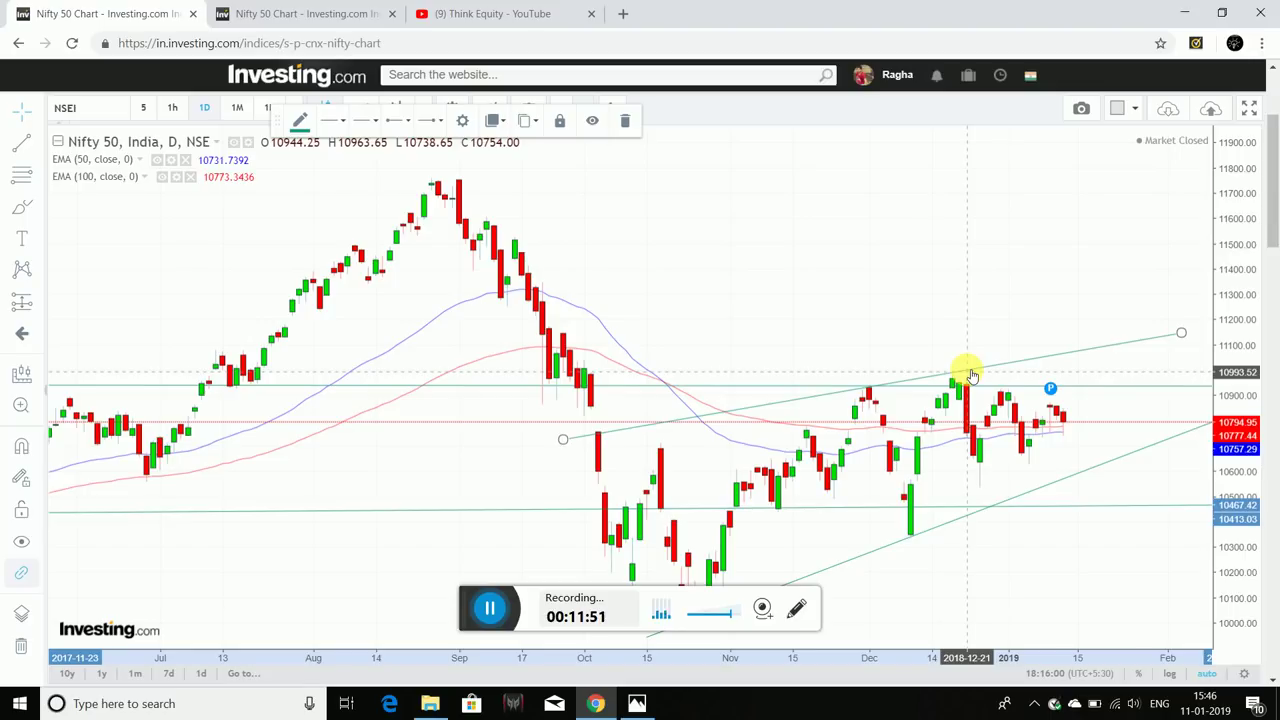
# - Switch to the Think Equity channel on YouTube and look over its banner and uploaded videos
pyautogui.click(566, 6)
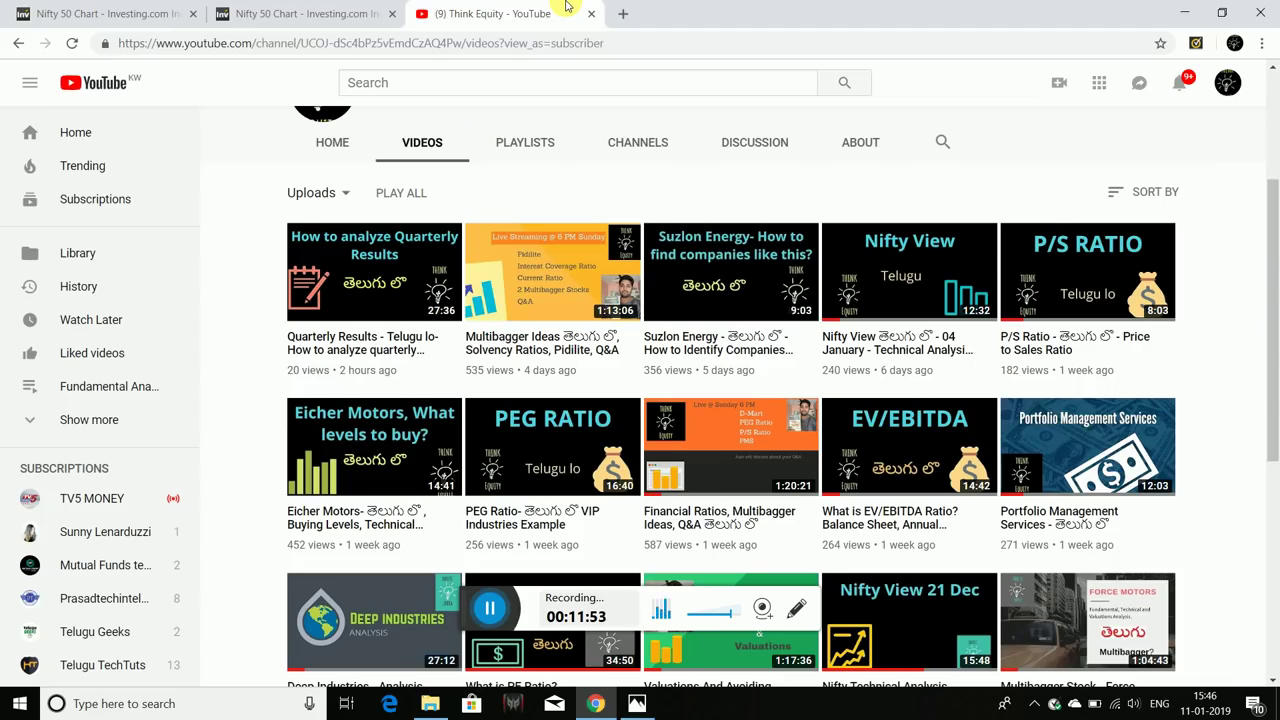
pyautogui.scroll(1, 1232, 152)
pyautogui.scroll(1, 1232, 152)
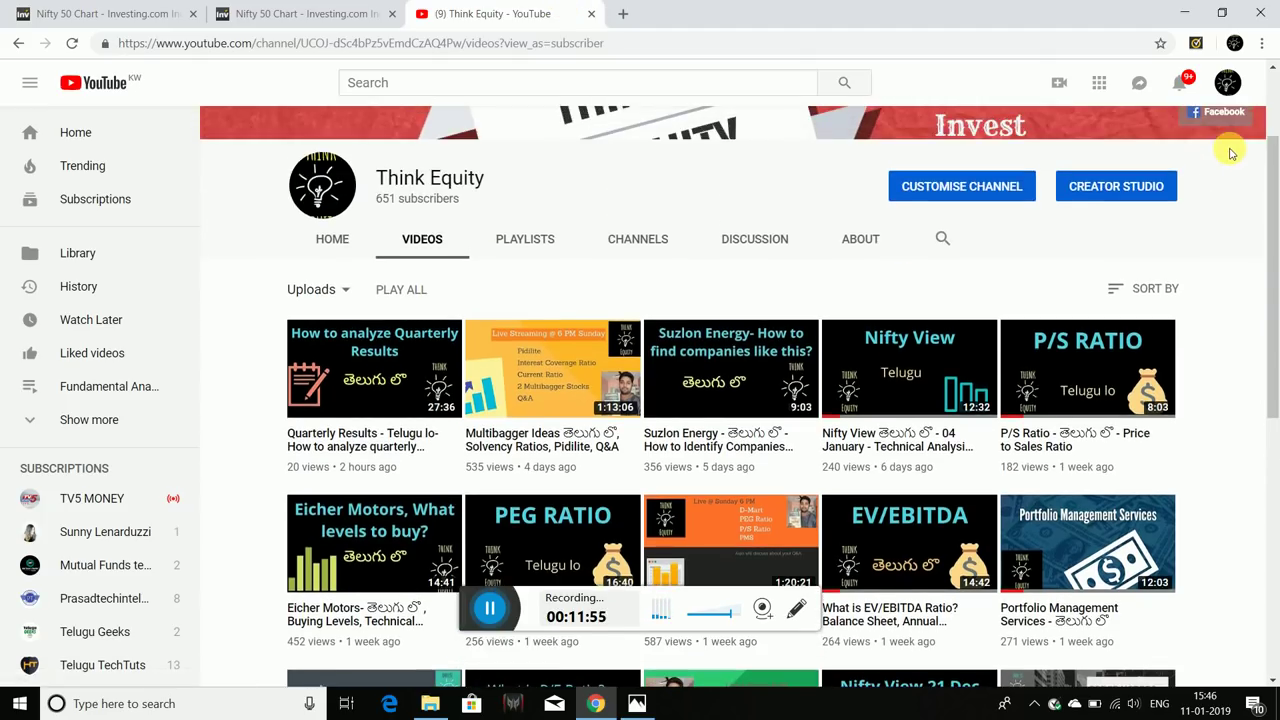
pyautogui.scroll(3, 1232, 152)
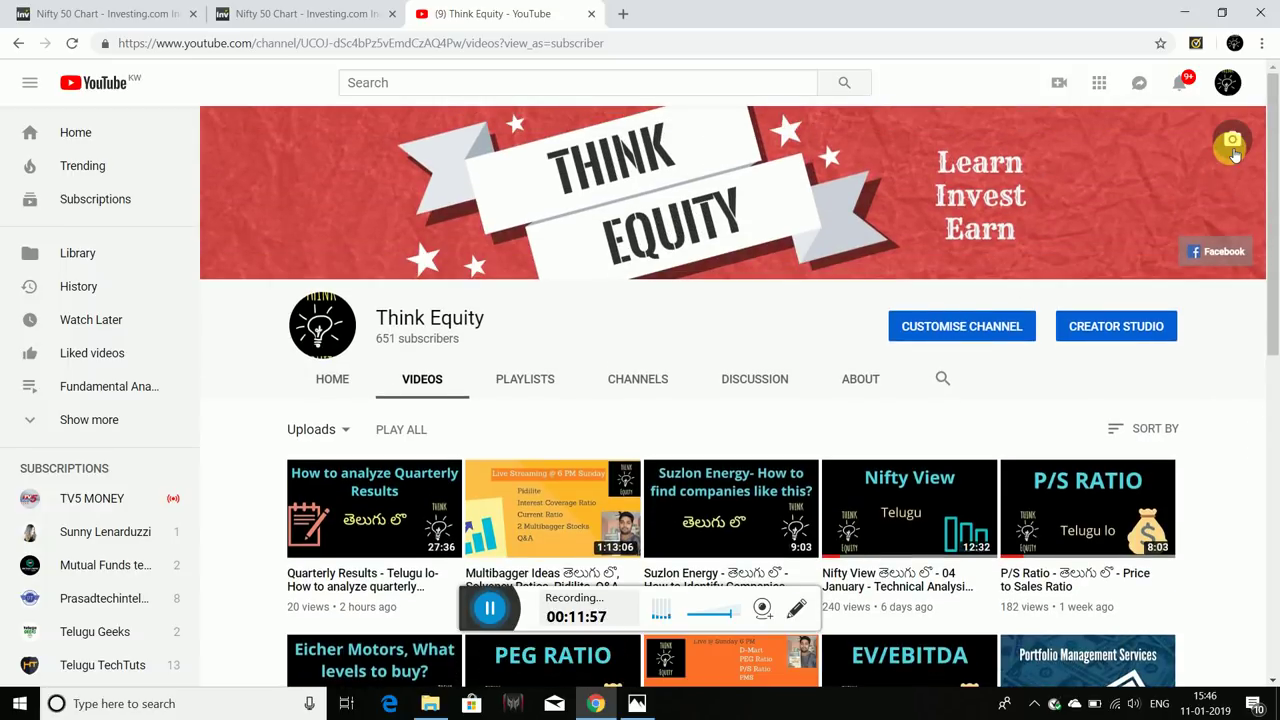
pyautogui.scroll(-2, 1240, 351)
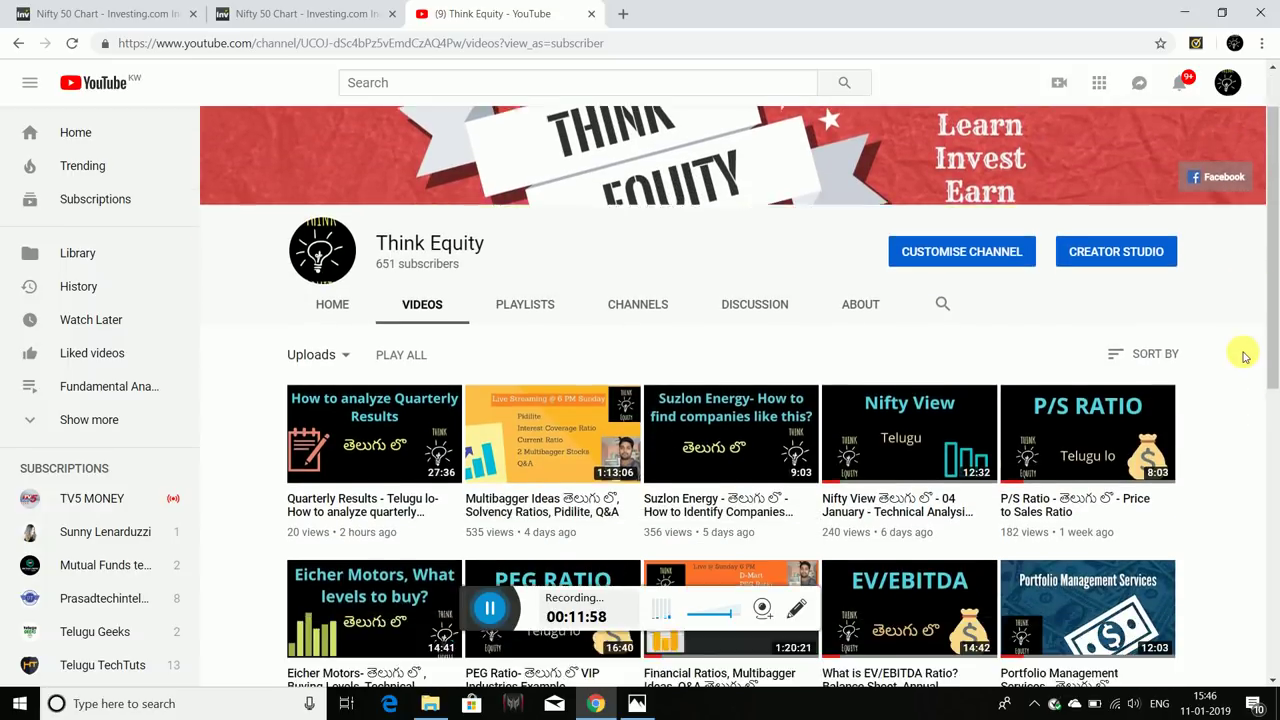
pyautogui.scroll(1, 1240, 351)
pyautogui.scroll(-2, 1243, 356)
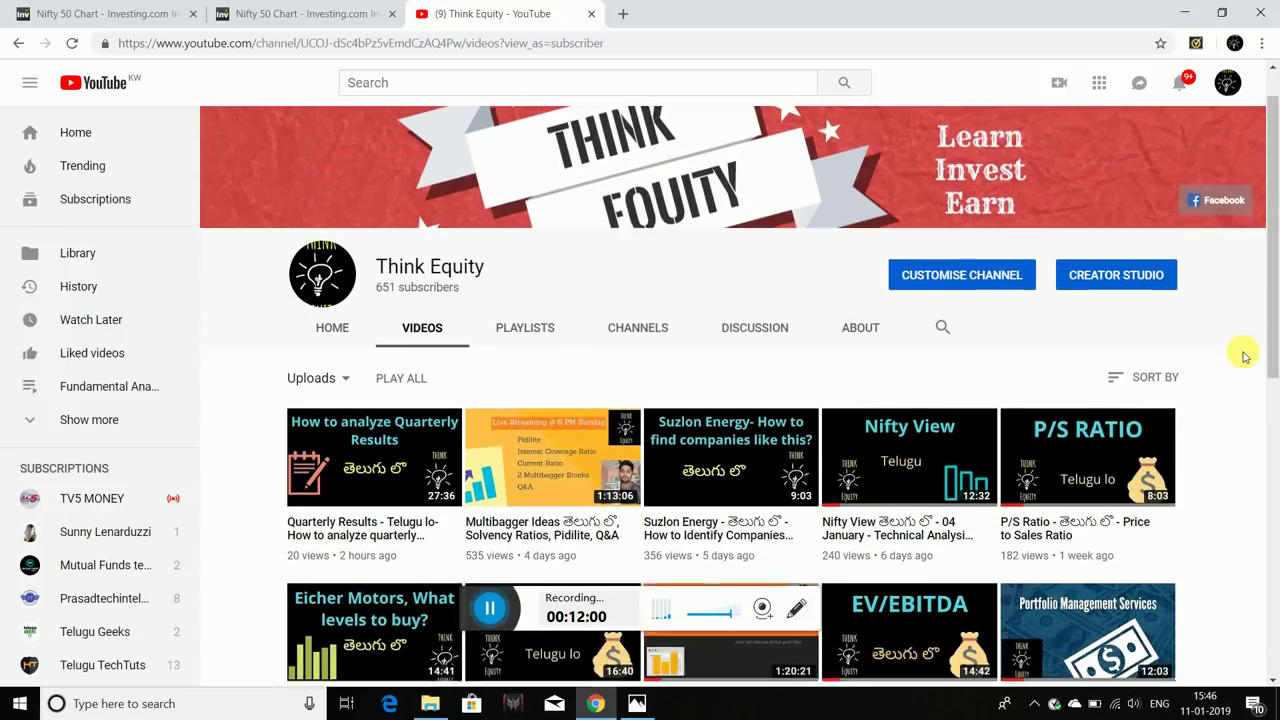
pyautogui.scroll(1, 1243, 356)
pyautogui.scroll(1, 1243, 356)
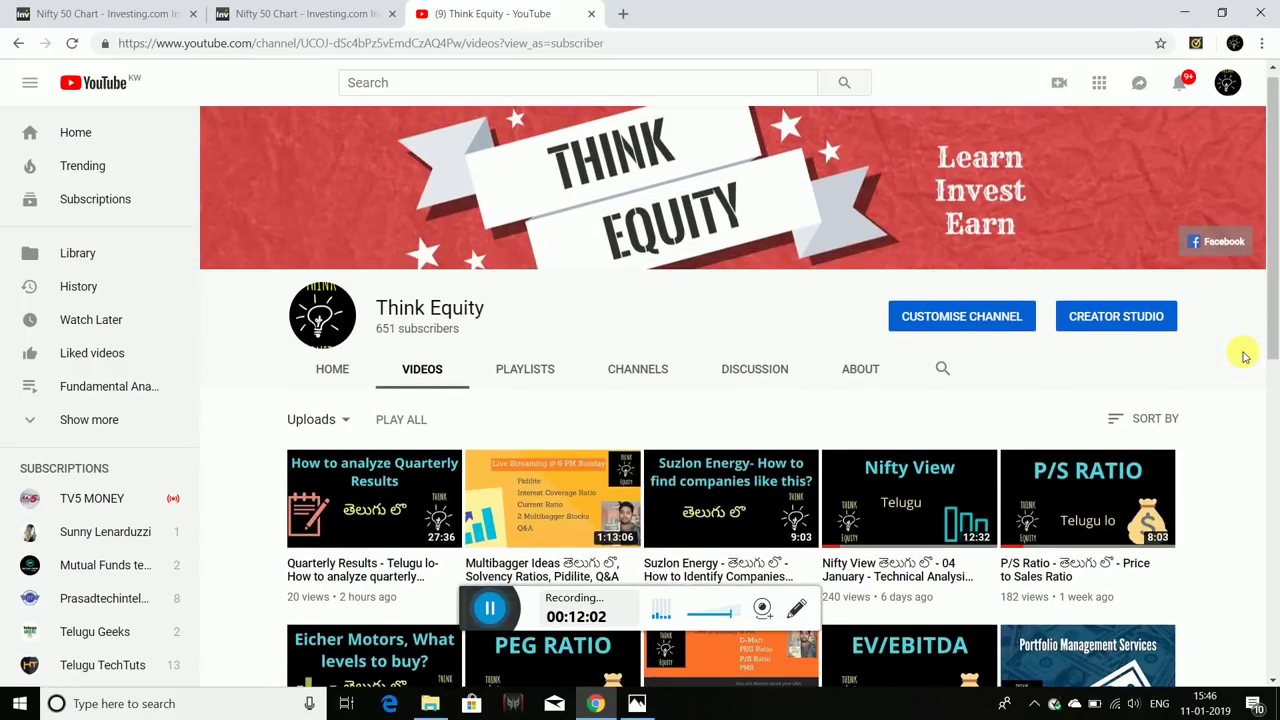
pyautogui.scroll(-2, 1243, 356)
pyautogui.scroll(2, 1243, 356)
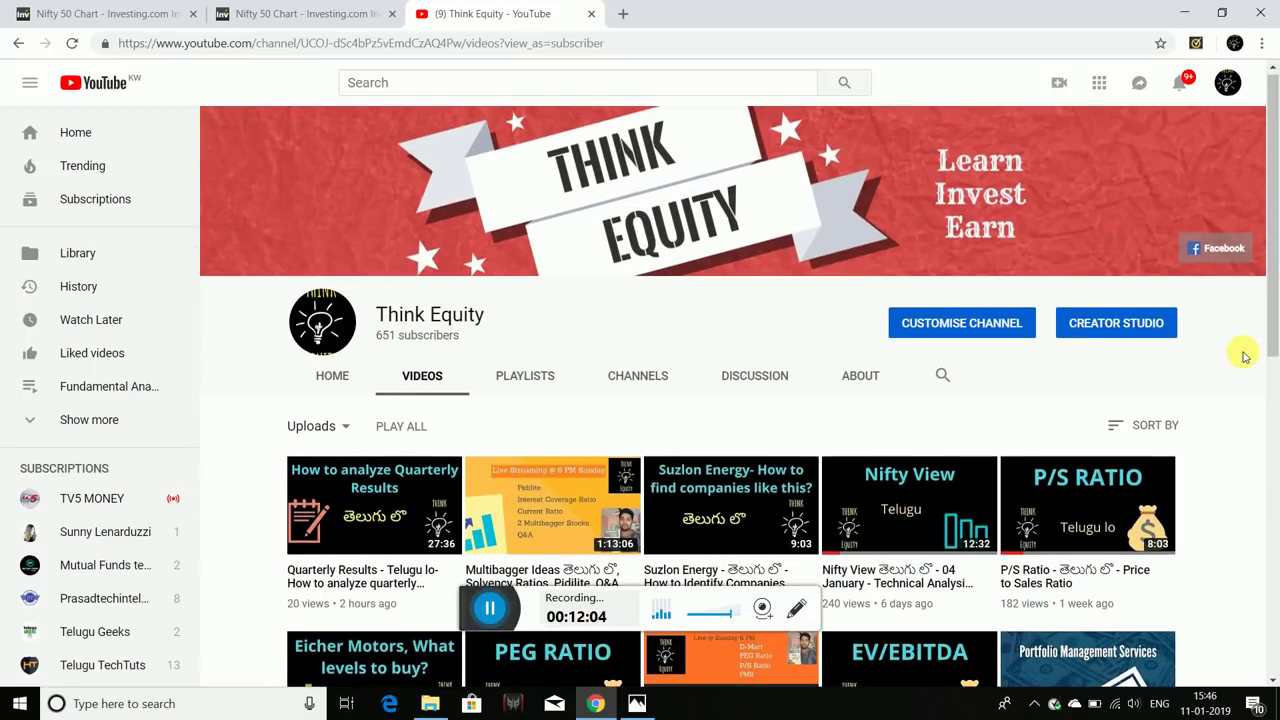